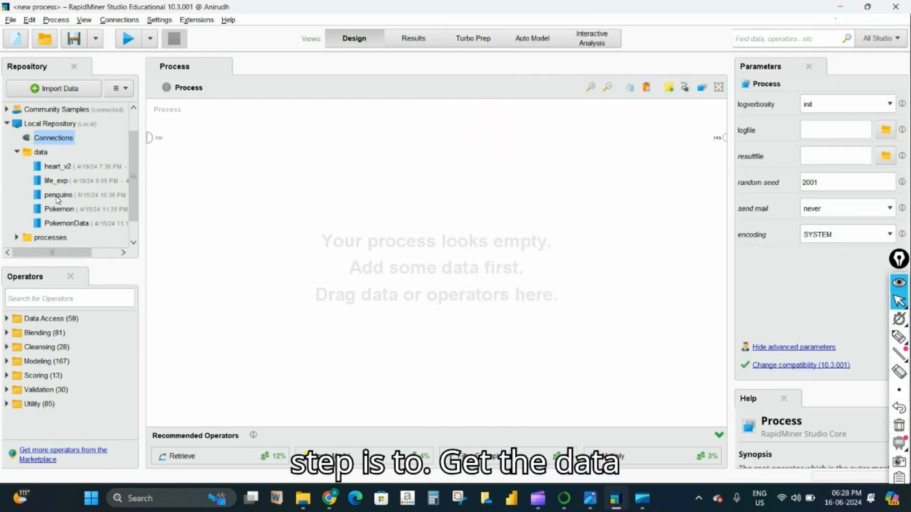
- Place Retrieve penguins on the canvas, wire its output to res, and run to see 344 examples
{"action": "left_click_drag", "start_coordinate": [60, 196], "coordinate": [200, 147]}
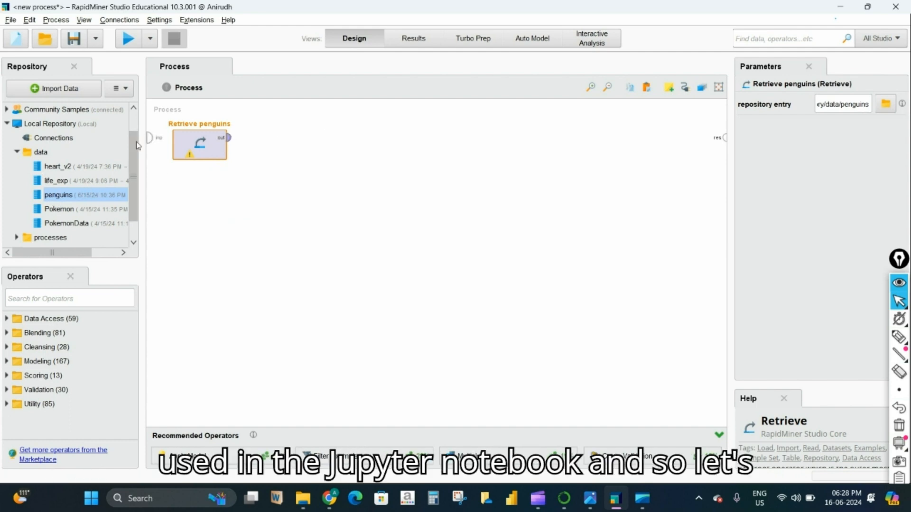
{"action": "left_click", "coordinate": [229, 138]}
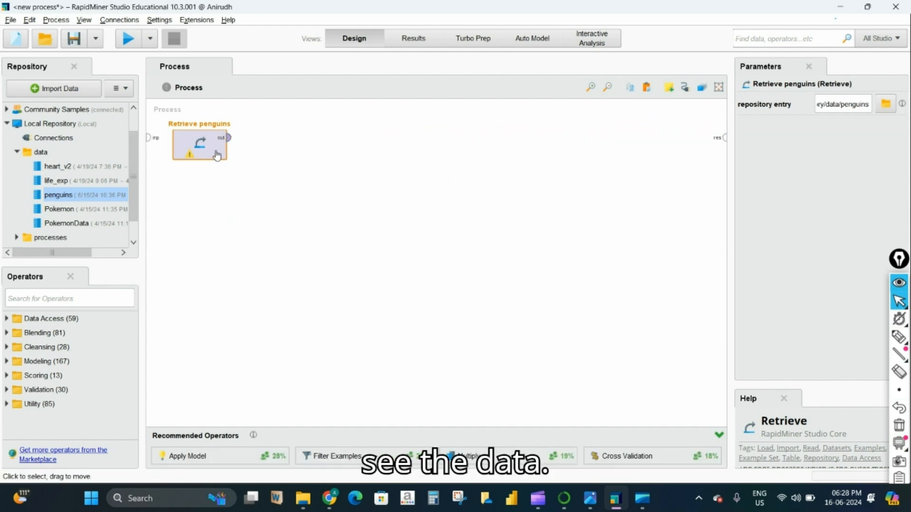
{"action": "left_click", "coordinate": [228, 138]}
{"action": "left_click", "coordinate": [724, 138]}
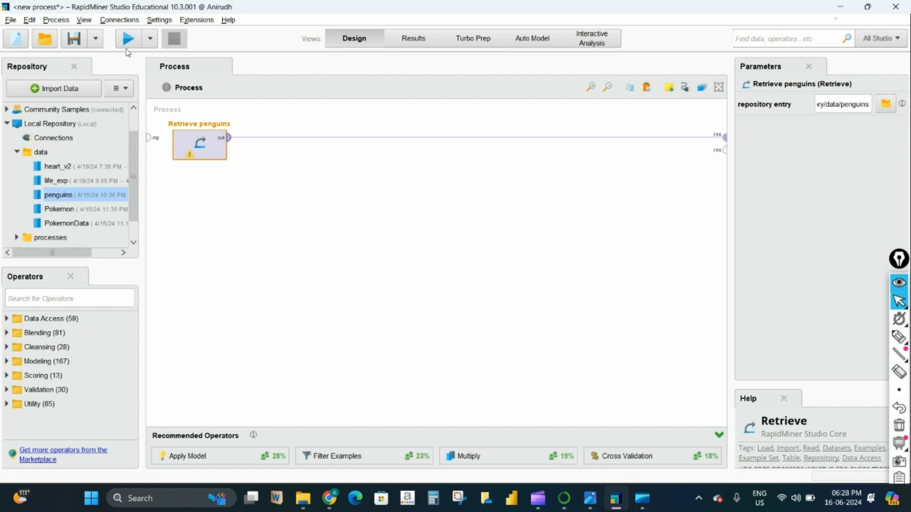
{"action": "left_click", "coordinate": [126, 40]}
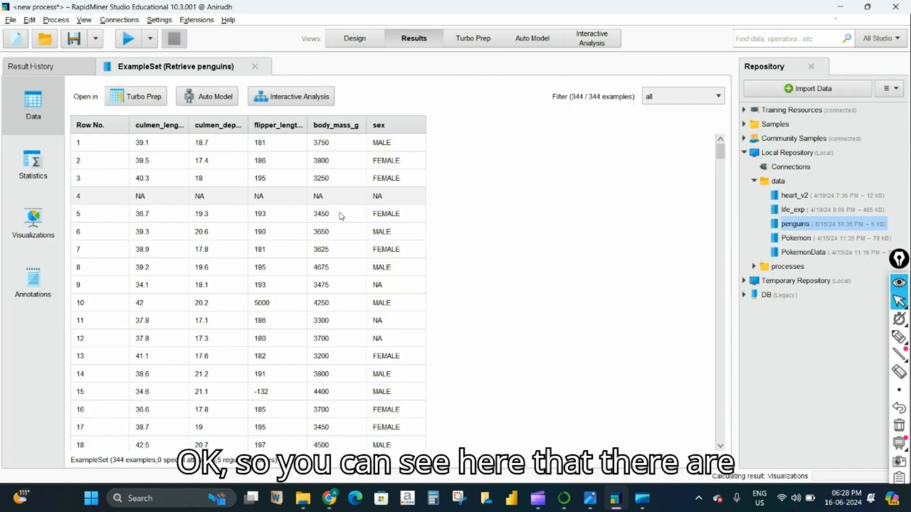
{"action": "scroll", "coordinate": [490, 285], "scroll_direction": "down", "scroll_amount": 1}
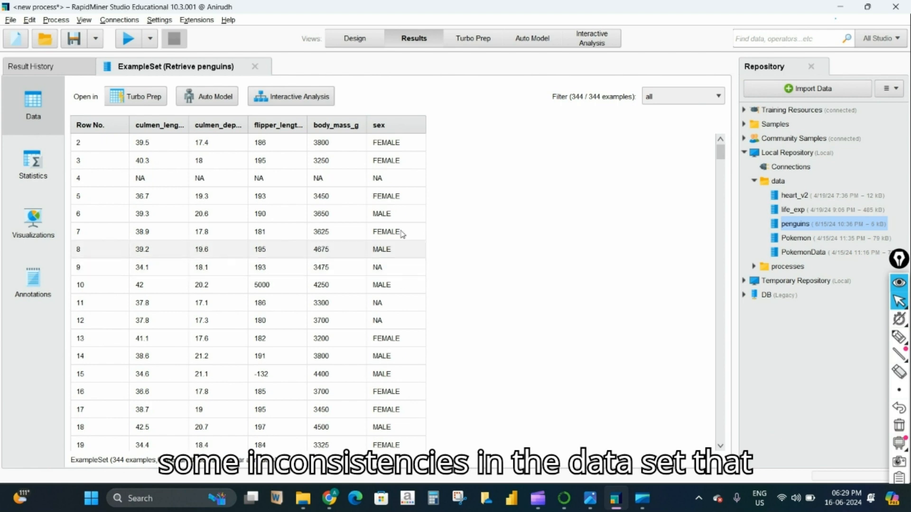
{"action": "scroll", "coordinate": [449, 366], "scroll_direction": "down", "scroll_amount": 5}
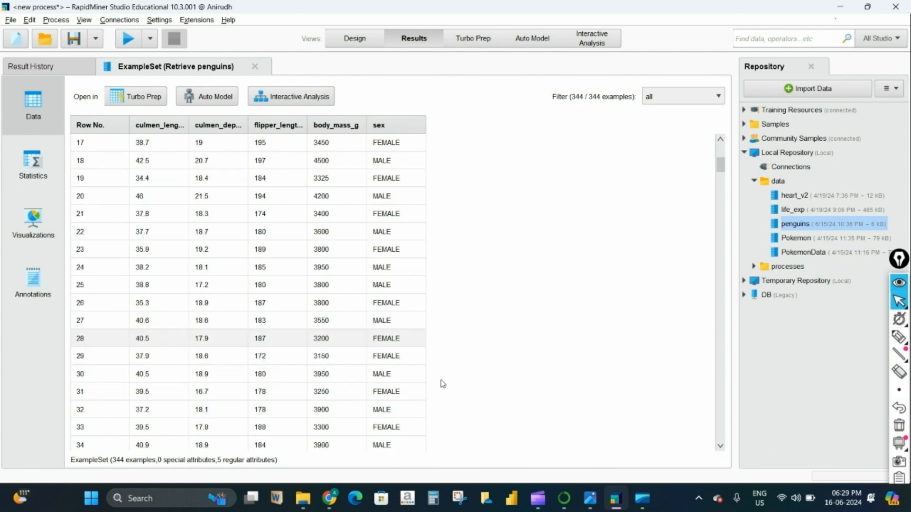
{"action": "left_click_drag", "start_coordinate": [729, 174], "coordinate": [722, 153]}
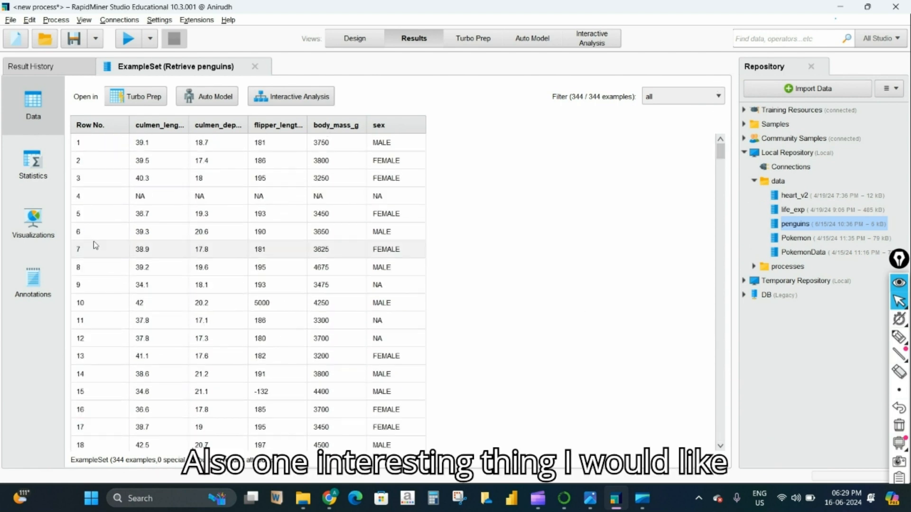
{"action": "left_click", "coordinate": [37, 177]}
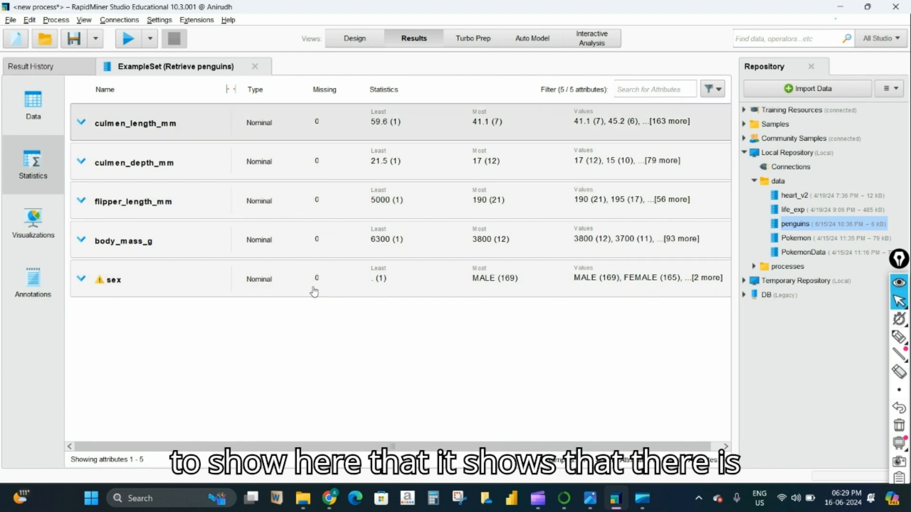
{"action": "left_click", "coordinate": [29, 104]}
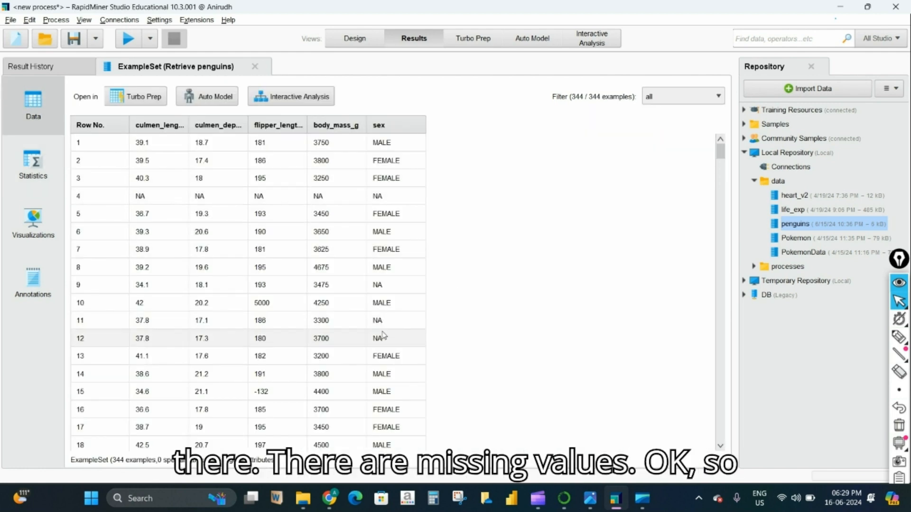
{"action": "scroll", "coordinate": [529, 395], "scroll_direction": "down", "scroll_amount": 3}
{"action": "left_click_drag", "start_coordinate": [721, 164], "coordinate": [722, 142]}
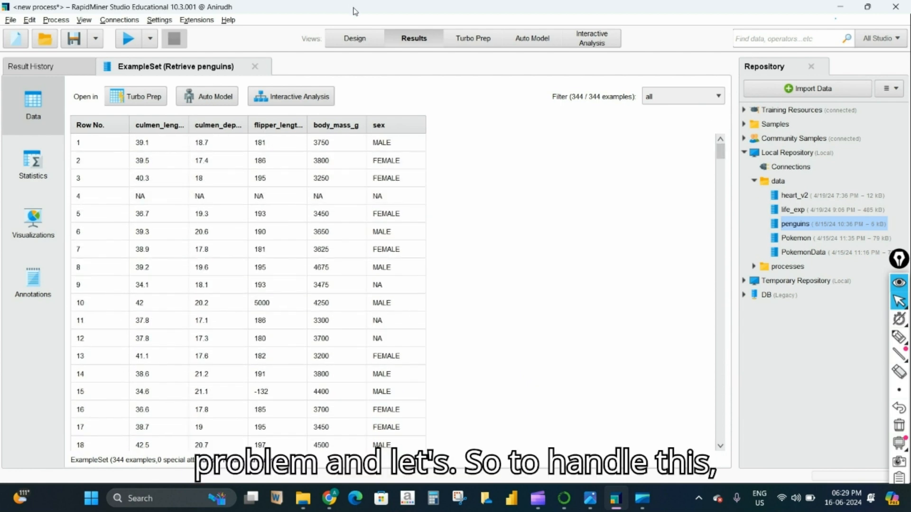
{"action": "left_click", "coordinate": [359, 44]}
- Search operators for 'filte' and drop Filter Examples after Retrieve penguins
{"action": "left_click", "coordinate": [62, 302]}
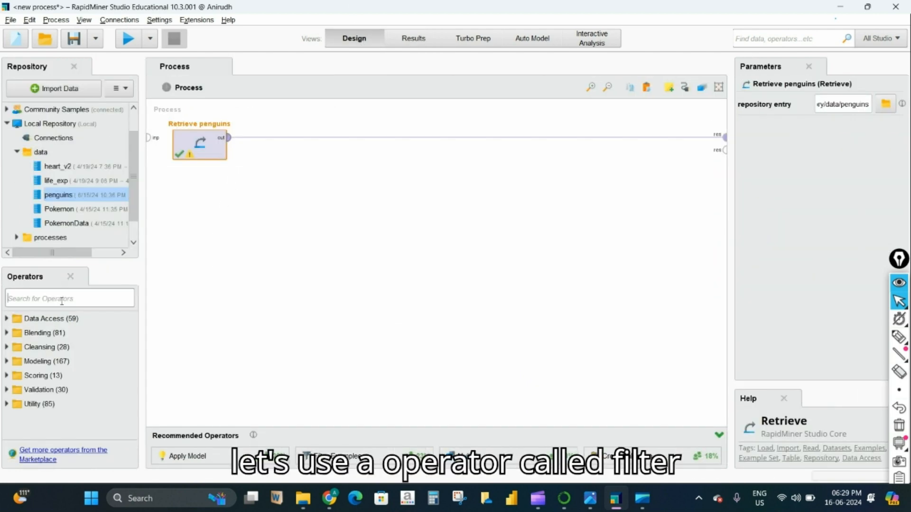
{"action": "type", "text": "filter"}
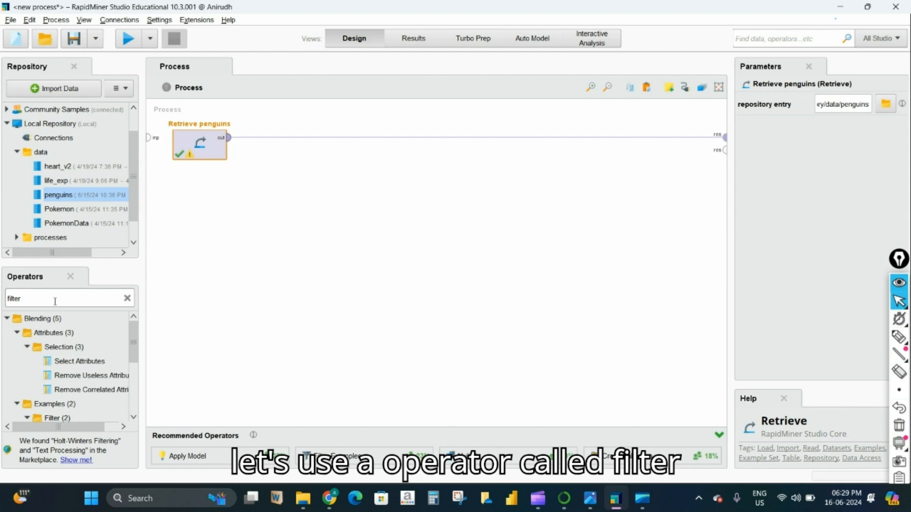
{"action": "scroll", "coordinate": [118, 355], "scroll_direction": "down", "scroll_amount": 1}
{"action": "scroll", "coordinate": [108, 368], "scroll_direction": "down", "scroll_amount": 1}
{"action": "left_click_drag", "start_coordinate": [78, 379], "coordinate": [285, 144]}
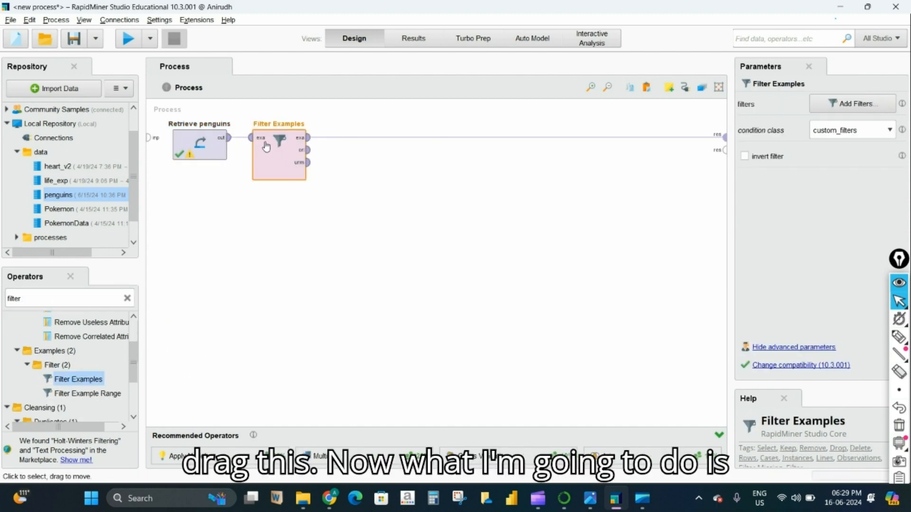
- Dismiss the warnings on Filter Examples and Retrieve penguins, then select the filter step
{"action": "left_click", "coordinate": [127, 39]}
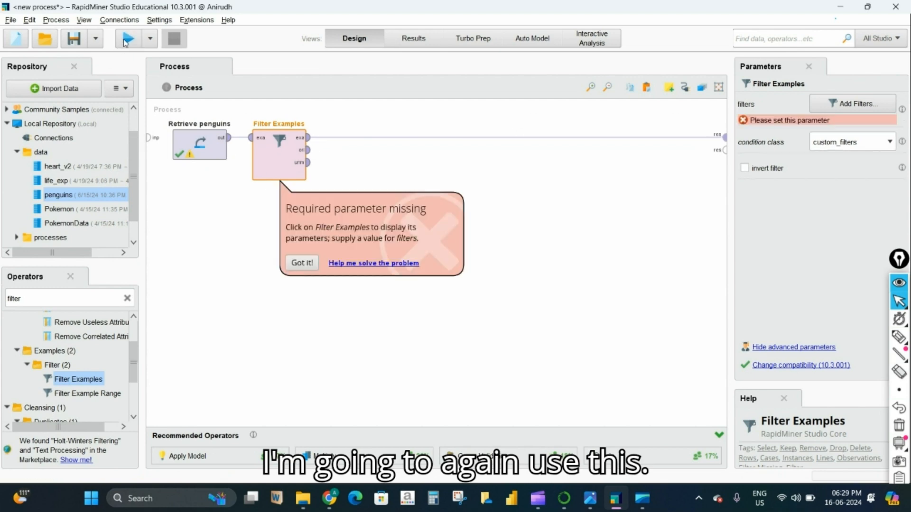
{"action": "left_click", "coordinate": [296, 264]}
{"action": "left_click", "coordinate": [190, 154]}
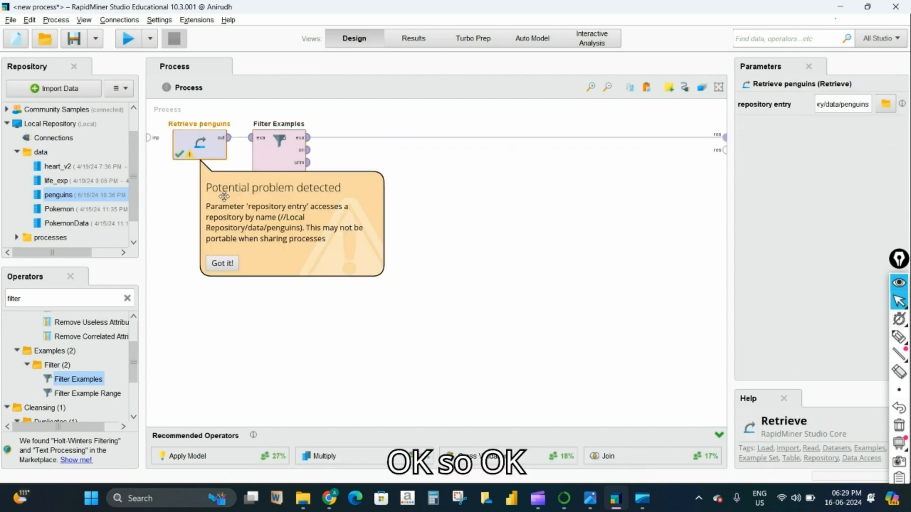
{"action": "left_click", "coordinate": [223, 263]}
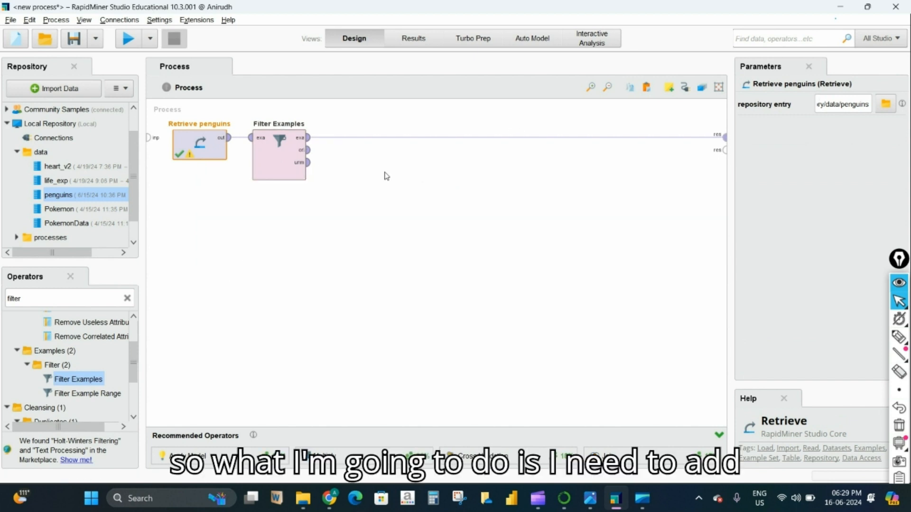
{"action": "left_click", "coordinate": [280, 161]}
- Open the filter editor and add a culmen_length_mm does not equal NA condition
{"action": "left_click", "coordinate": [851, 105]}
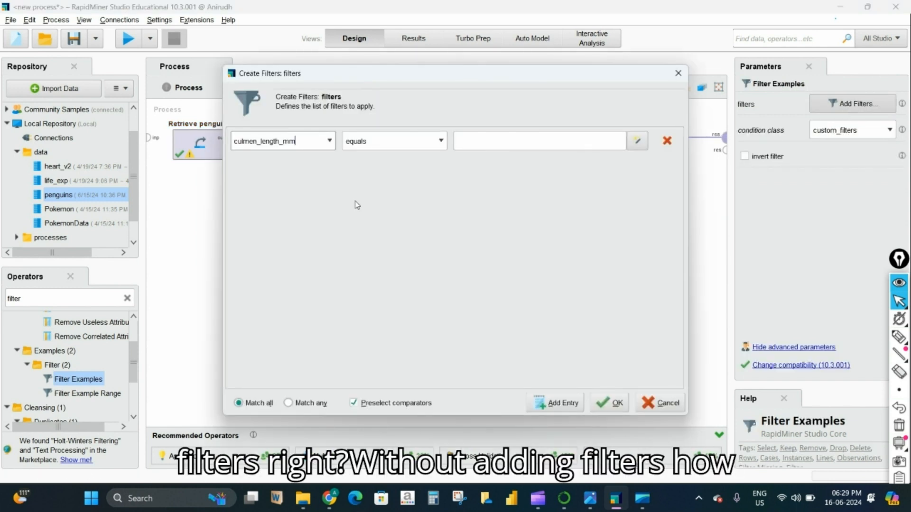
{"action": "left_click", "coordinate": [330, 140]}
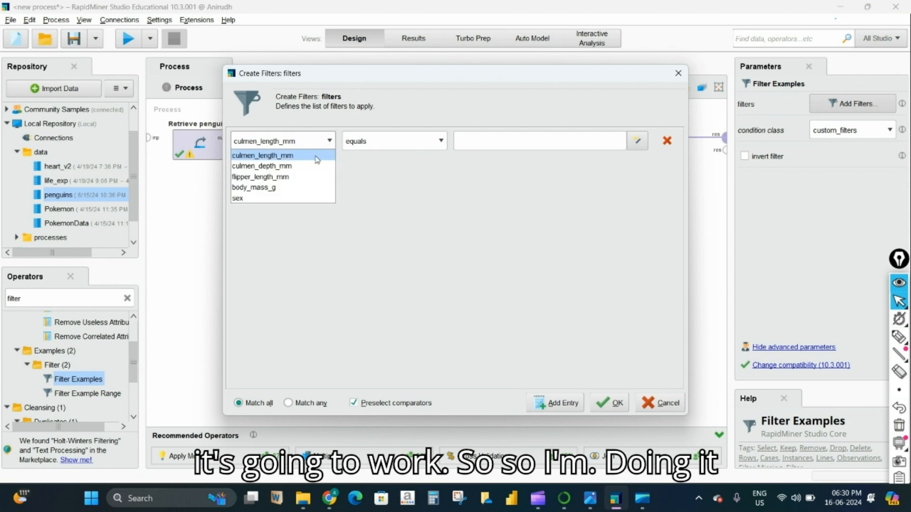
{"action": "left_click", "coordinate": [301, 156]}
{"action": "left_click", "coordinate": [441, 141]}
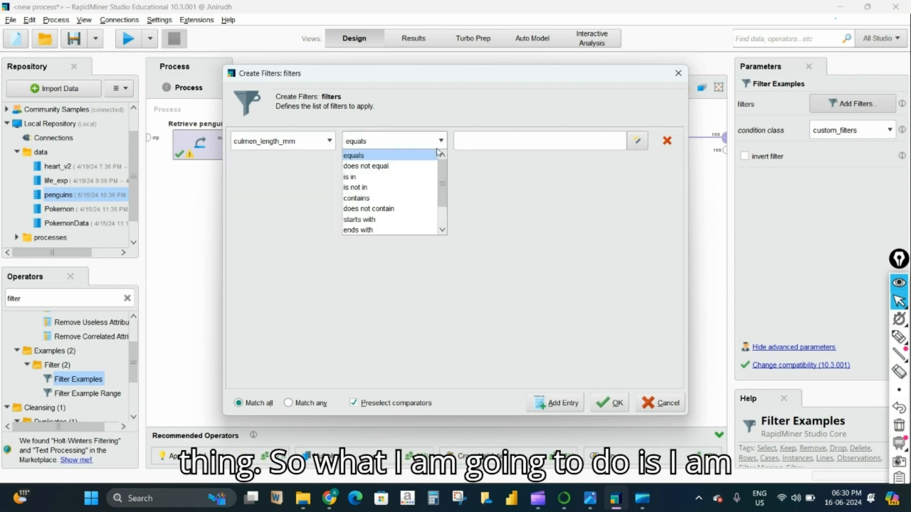
{"action": "left_click", "coordinate": [380, 165]}
{"action": "left_click", "coordinate": [491, 141]}
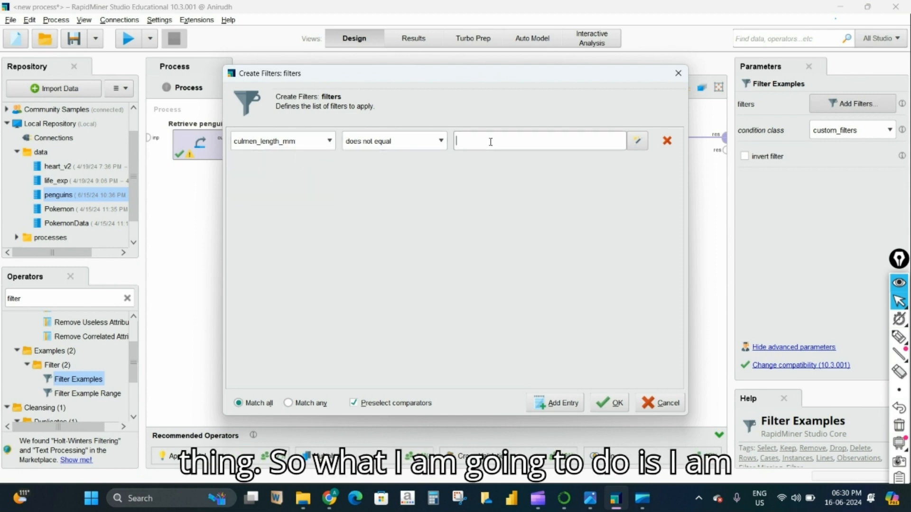
- Add a culmen_depth_mm does not equal NA condition
{"action": "left_click", "coordinate": [526, 404]}
{"action": "left_click", "coordinate": [330, 166]}
{"action": "left_click", "coordinate": [304, 191]}
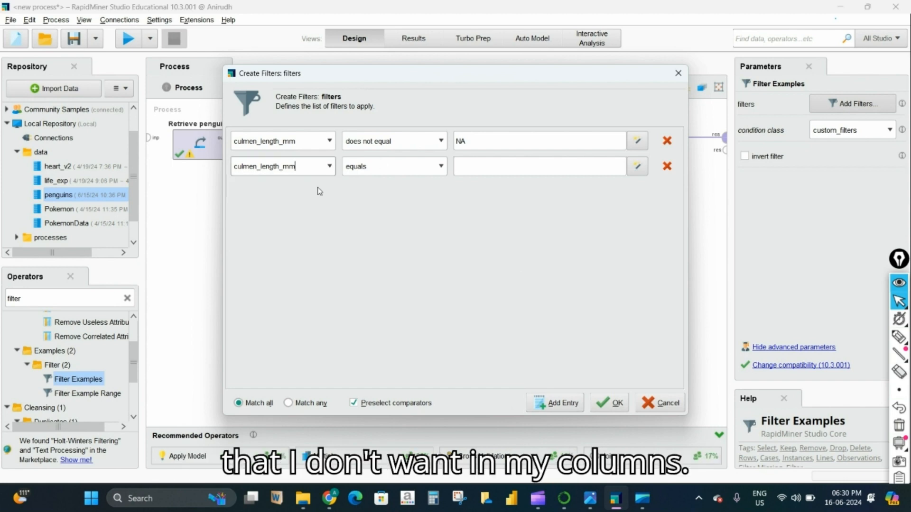
{"action": "left_click", "coordinate": [440, 166]}
{"action": "left_click", "coordinate": [370, 191]}
{"action": "left_click", "coordinate": [480, 162]}
{"action": "type", "text": "NA"}
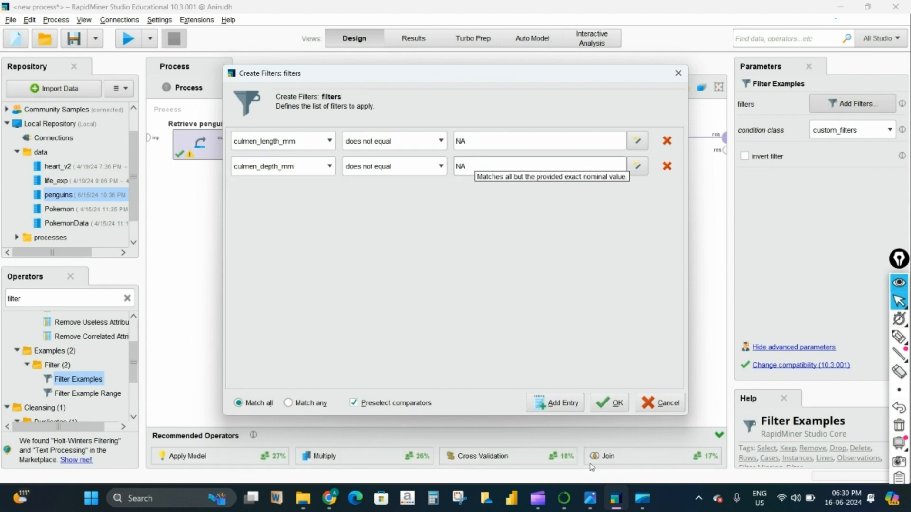
- Add a flipper_length_mm does not equal NA condition
{"action": "left_click", "coordinate": [556, 403]}
{"action": "left_click", "coordinate": [329, 192]}
{"action": "left_click", "coordinate": [315, 220]}
{"action": "left_click", "coordinate": [441, 191]}
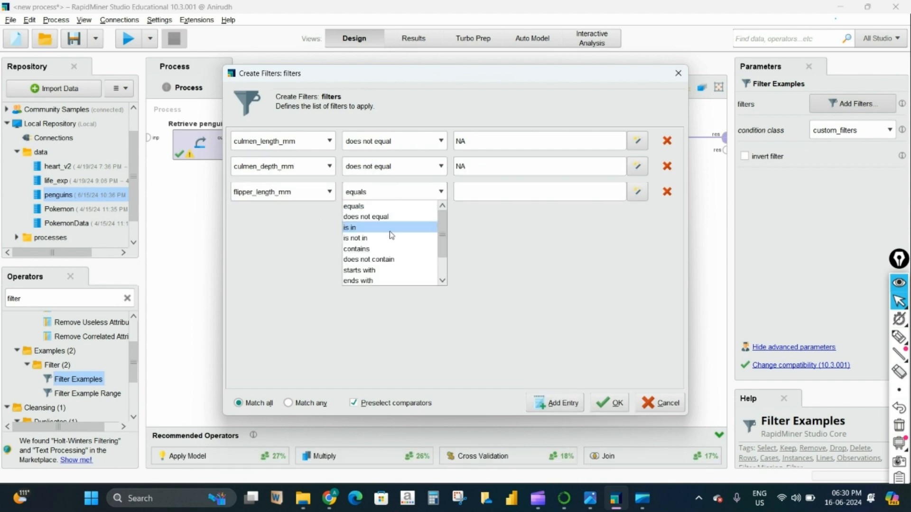
{"action": "left_click", "coordinate": [442, 213]}
{"action": "left_click", "coordinate": [470, 195]}
{"action": "type", "text": "N"}
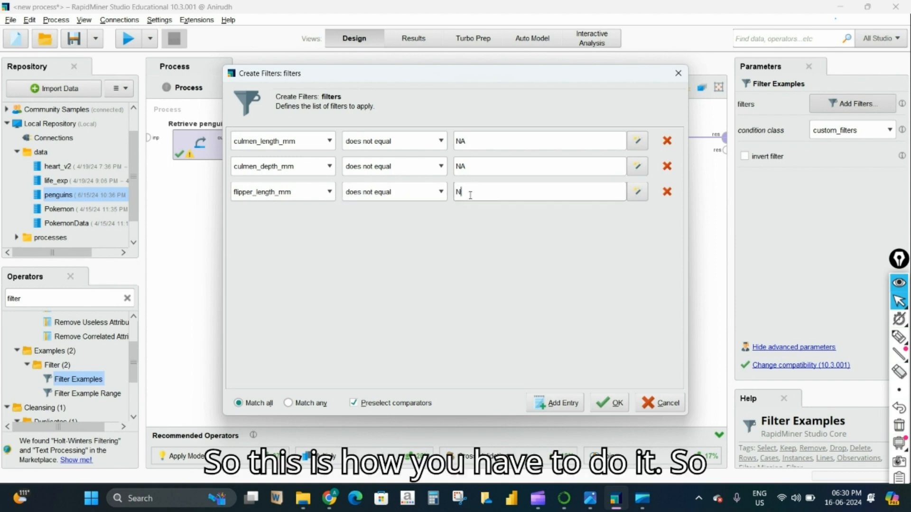
{"action": "type", "text": "A"}
- Add a body_mass_g does not equal NA condition
{"action": "left_click", "coordinate": [556, 403]}
{"action": "left_click", "coordinate": [330, 217]}
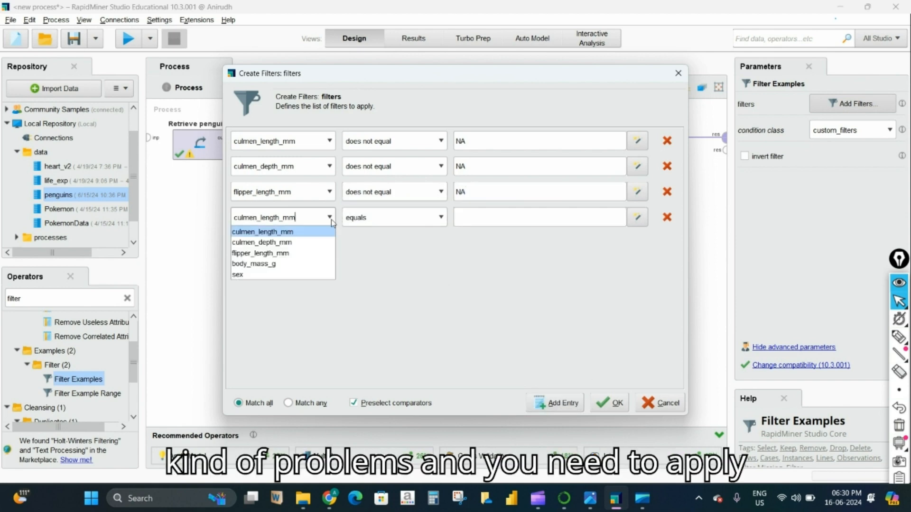
{"action": "left_click", "coordinate": [253, 264]}
{"action": "left_click", "coordinate": [441, 218]}
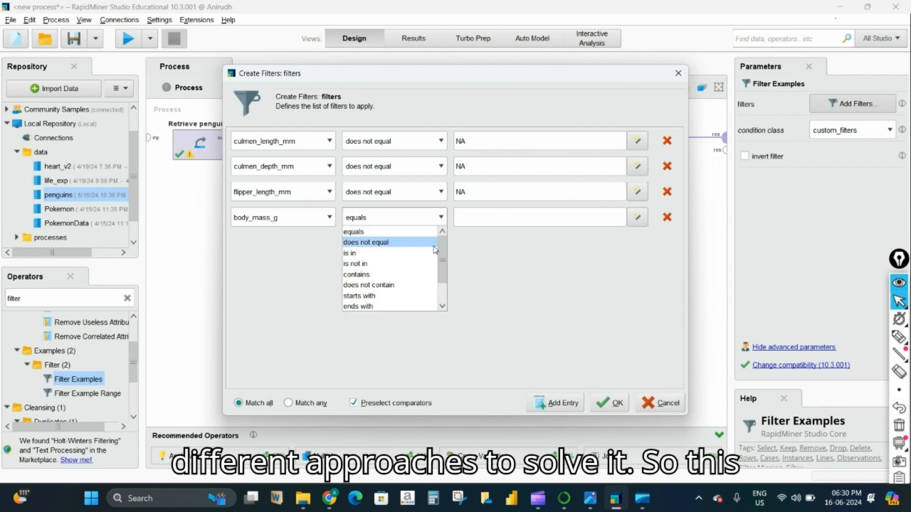
{"action": "left_click", "coordinate": [360, 242]}
{"action": "left_click", "coordinate": [479, 218]}
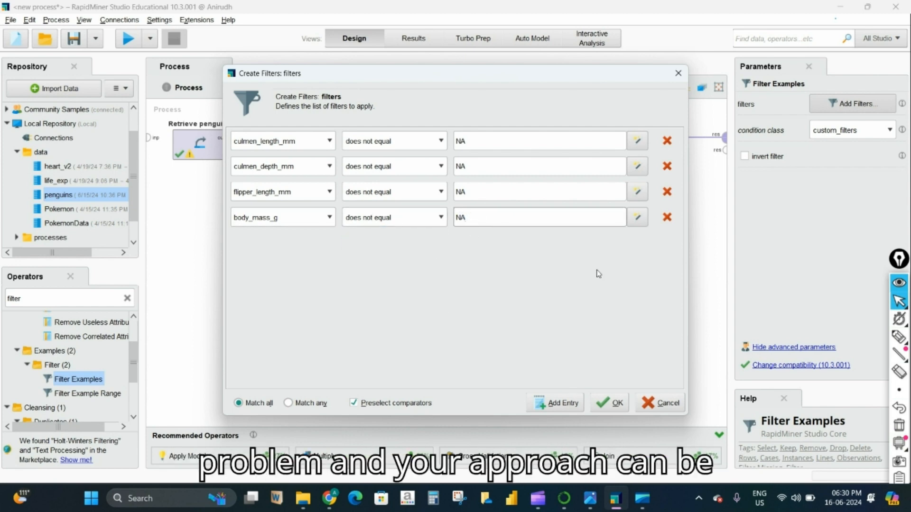
- Add a sex does not equal NA condition
{"action": "left_click", "coordinate": [572, 404]}
{"action": "left_click", "coordinate": [330, 243]}
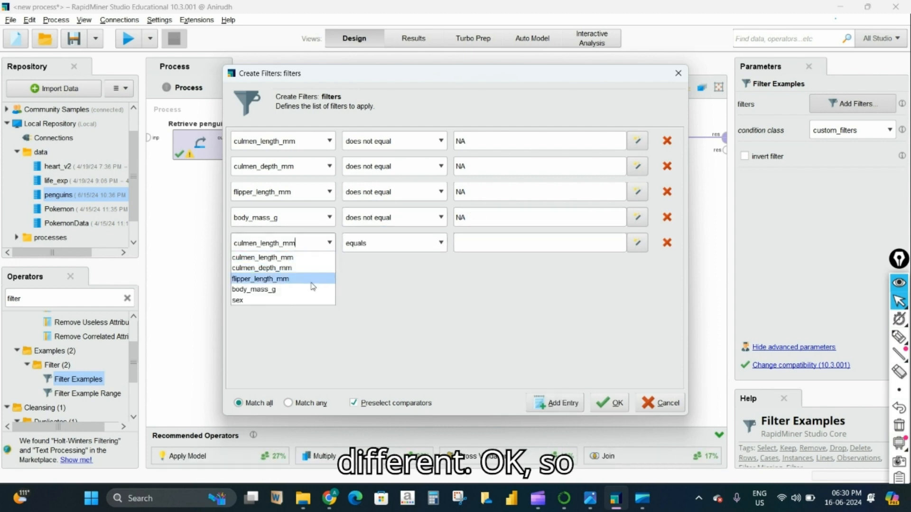
{"action": "left_click", "coordinate": [242, 300]}
{"action": "left_click", "coordinate": [393, 243]}
{"action": "left_click", "coordinate": [404, 261]}
{"action": "left_click", "coordinate": [469, 244]}
{"action": "type", "text": "NA"}
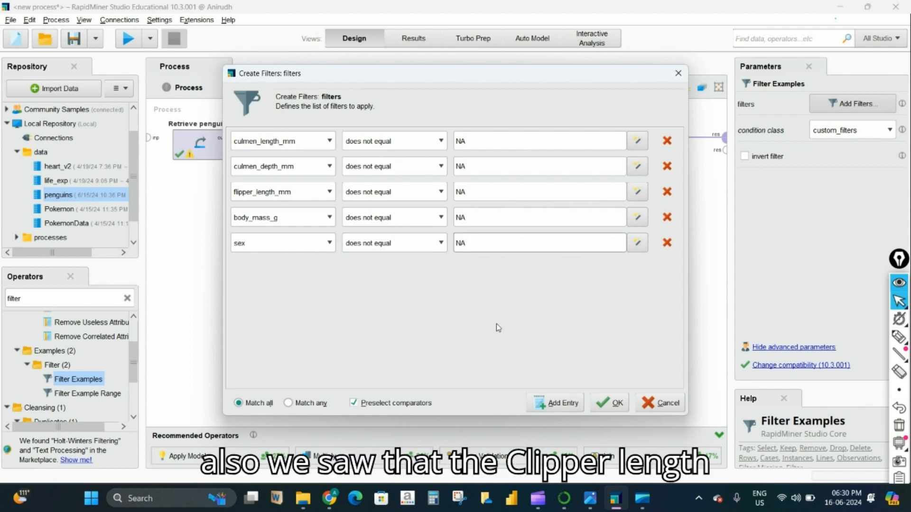
- Add a flipper_length_mm does not contain -132 condition
{"action": "left_click", "coordinate": [558, 402]}
{"action": "left_click", "coordinate": [329, 268]}
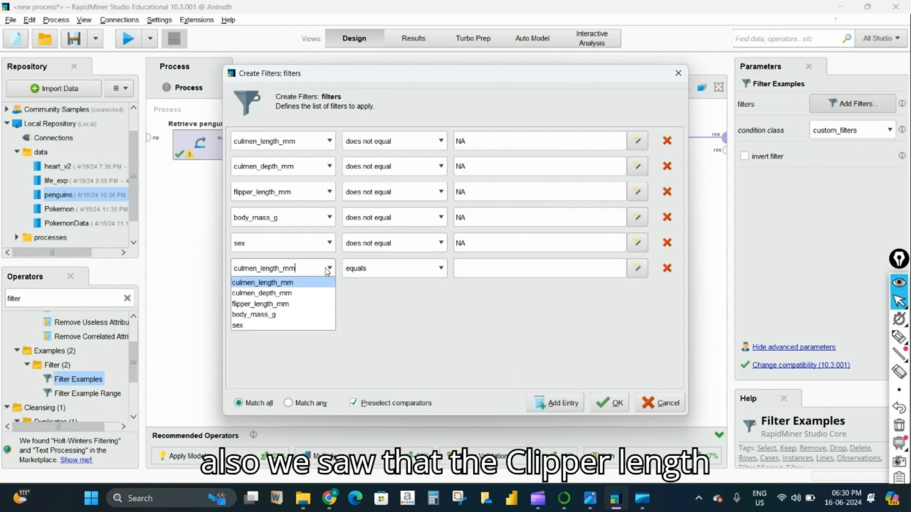
{"action": "left_click", "coordinate": [251, 305]}
{"action": "left_click", "coordinate": [438, 270]}
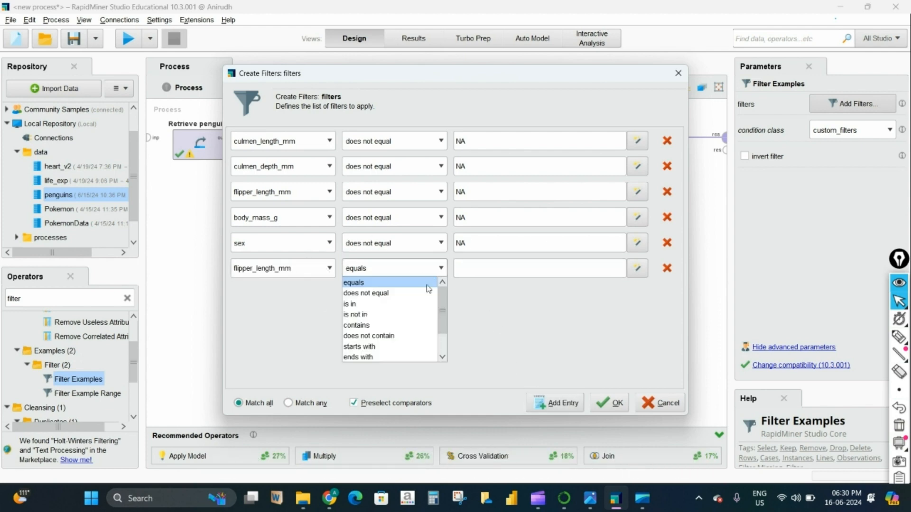
{"action": "scroll", "coordinate": [408, 338], "scroll_direction": "down", "scroll_amount": 2}
{"action": "scroll", "coordinate": [408, 338], "scroll_direction": "up", "scroll_amount": 2}
{"action": "left_click", "coordinate": [412, 336]}
{"action": "left_click", "coordinate": [509, 270]}
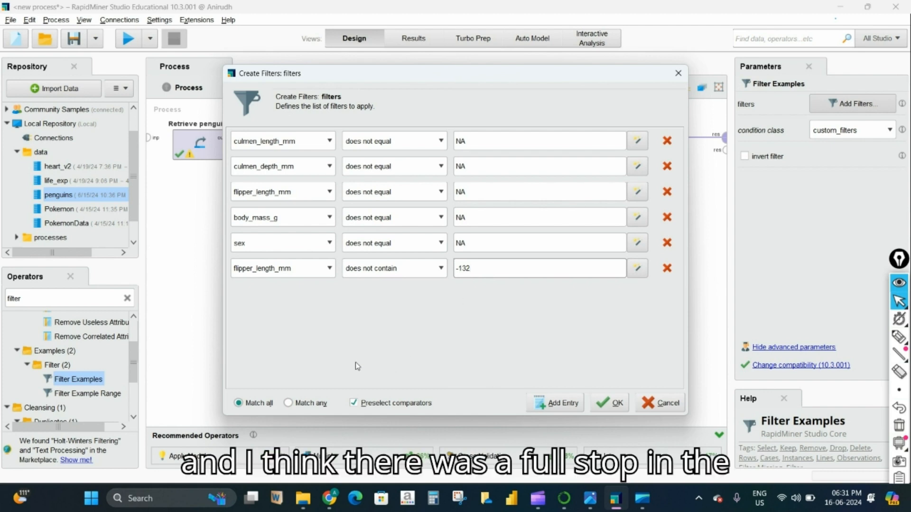
- Add one more sex does not equal condition and confirm the filters
{"action": "left_click", "coordinate": [557, 410]}
{"action": "left_click", "coordinate": [329, 294]}
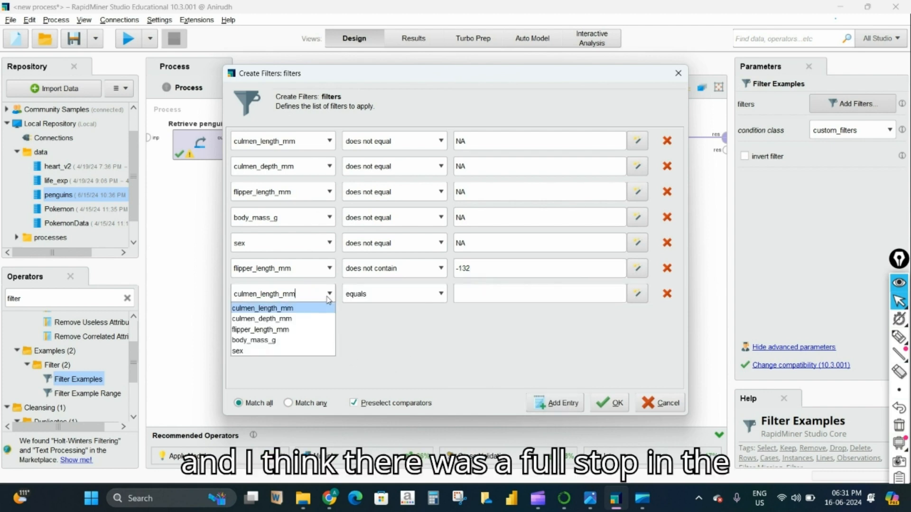
{"action": "left_click", "coordinate": [312, 349]}
{"action": "left_click", "coordinate": [442, 295]}
{"action": "left_click", "coordinate": [379, 318]}
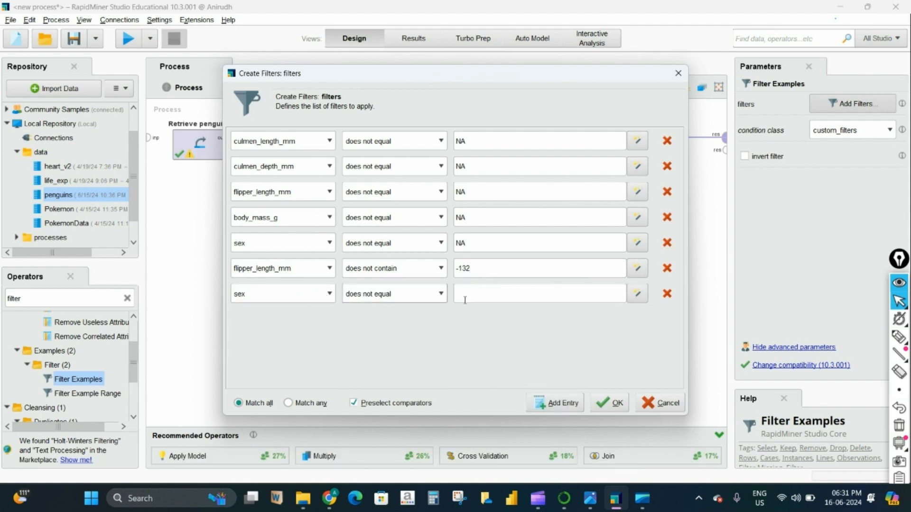
{"action": "left_click", "coordinate": [478, 293]}
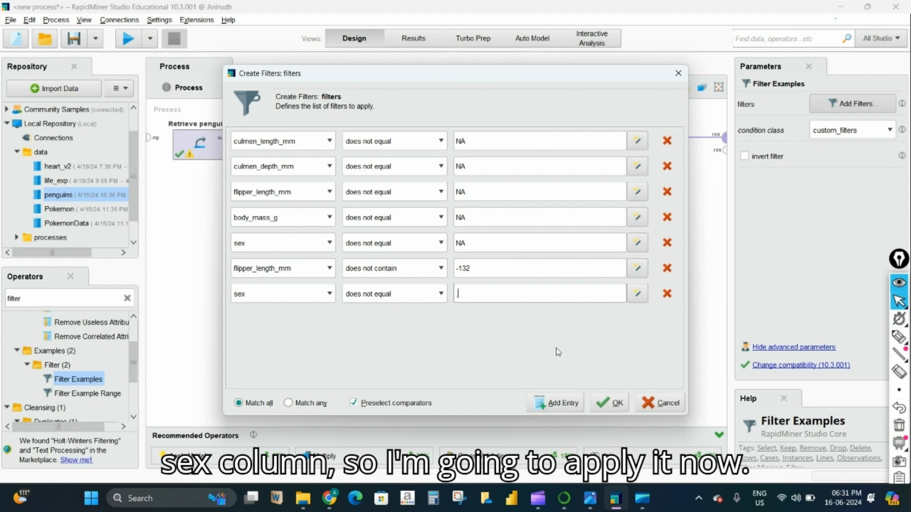
{"action": "left_click", "coordinate": [598, 403]}
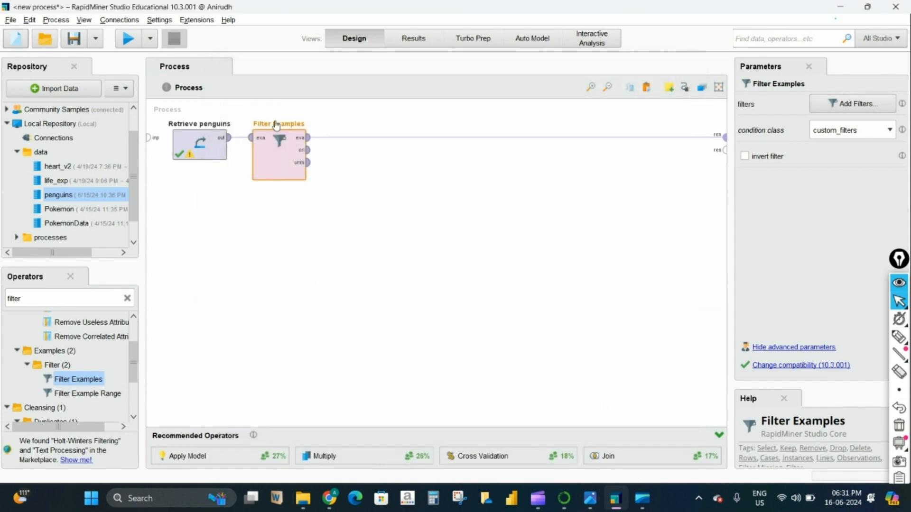
- Run the filtered process, then wire Filter Examples' original output to a result port
{"action": "key", "text": "F11"}
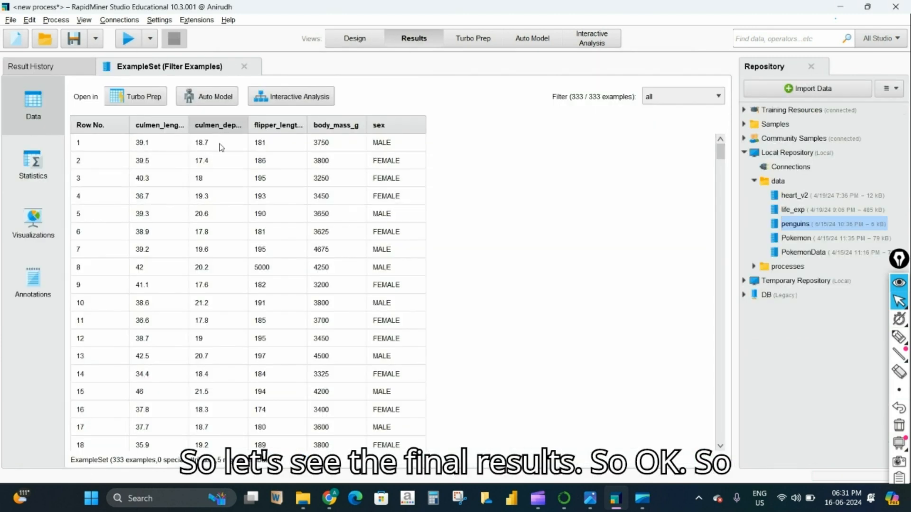
{"action": "left_click", "coordinate": [355, 38]}
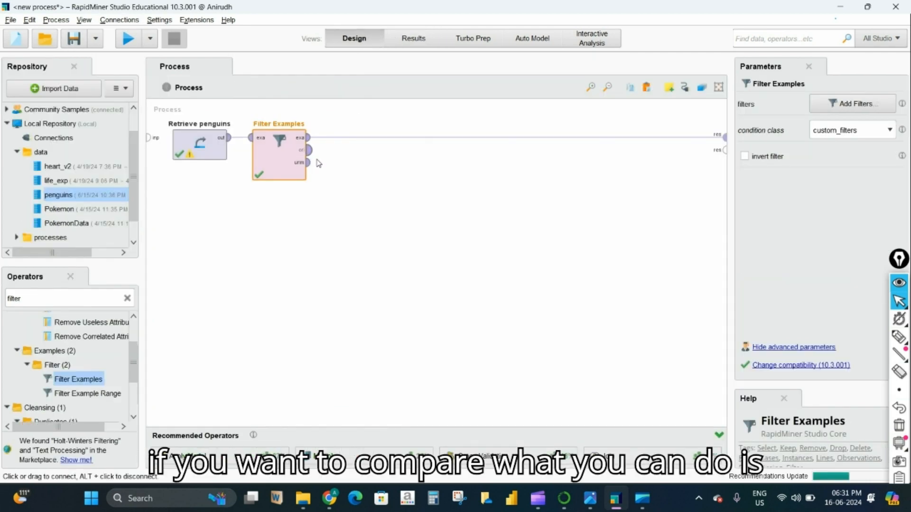
{"action": "left_click", "coordinate": [725, 150]}
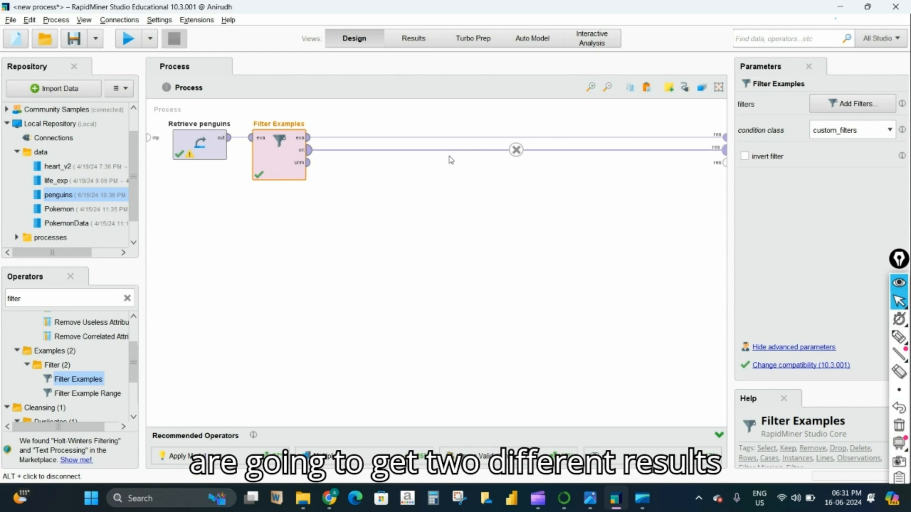
- Rerun and view the 333-example filtered set beside the 344-example original
{"action": "left_click", "coordinate": [125, 44]}
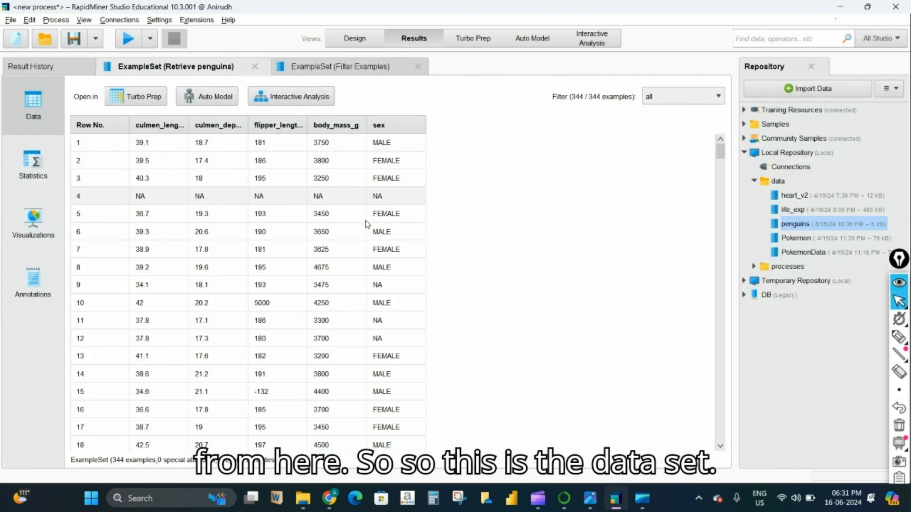
{"action": "left_click", "coordinate": [327, 67]}
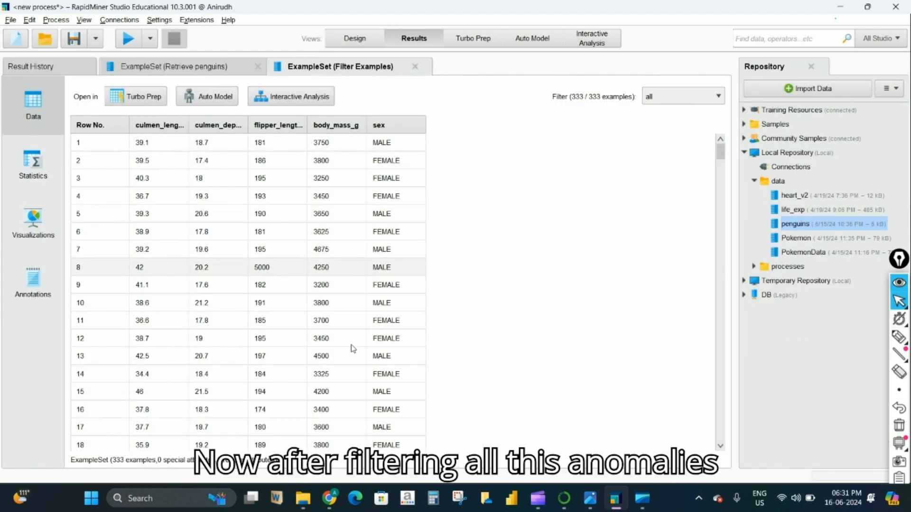
{"action": "scroll", "coordinate": [332, 356], "scroll_direction": "down", "scroll_amount": 3}
{"action": "left_click_drag", "start_coordinate": [720, 159], "coordinate": [2, 119]}
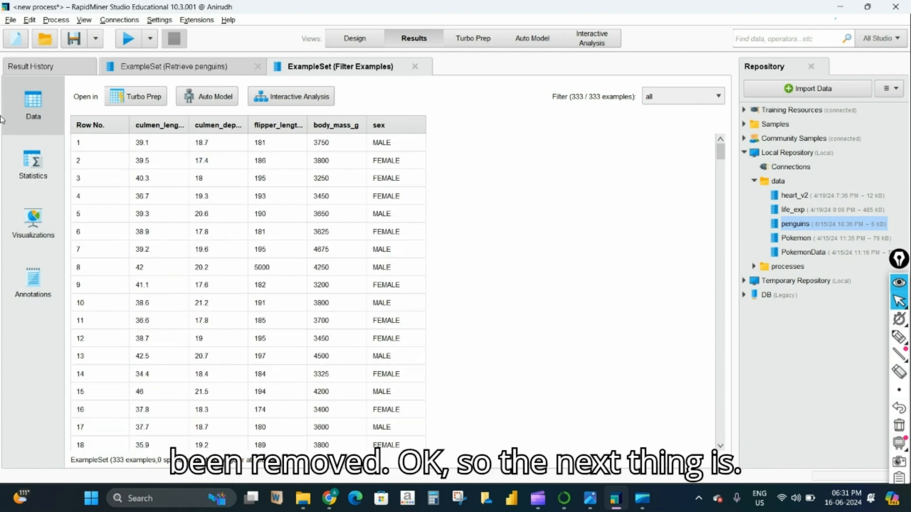
- Search operators for 'norm' and drag Normalize in after Filter Examples
{"action": "left_click", "coordinate": [340, 42]}
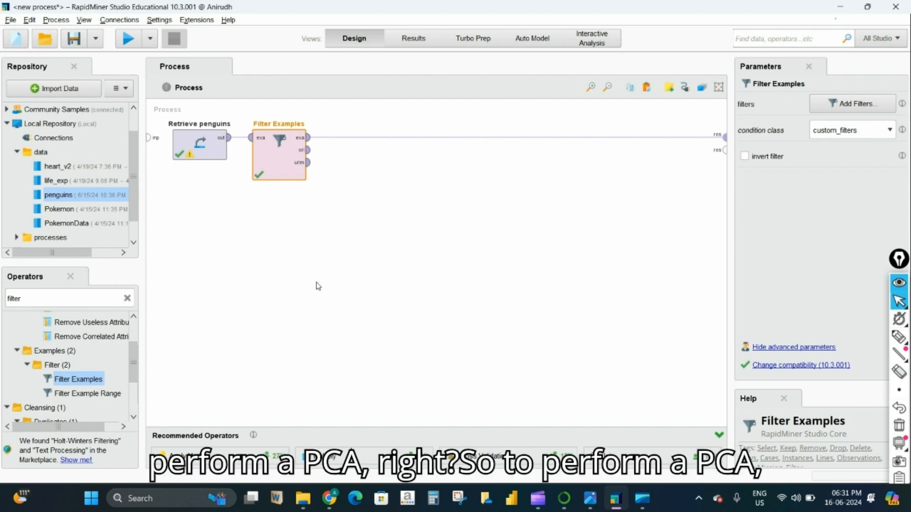
{"action": "double_click", "coordinate": [54, 299]}
{"action": "type", "text": "norm"}
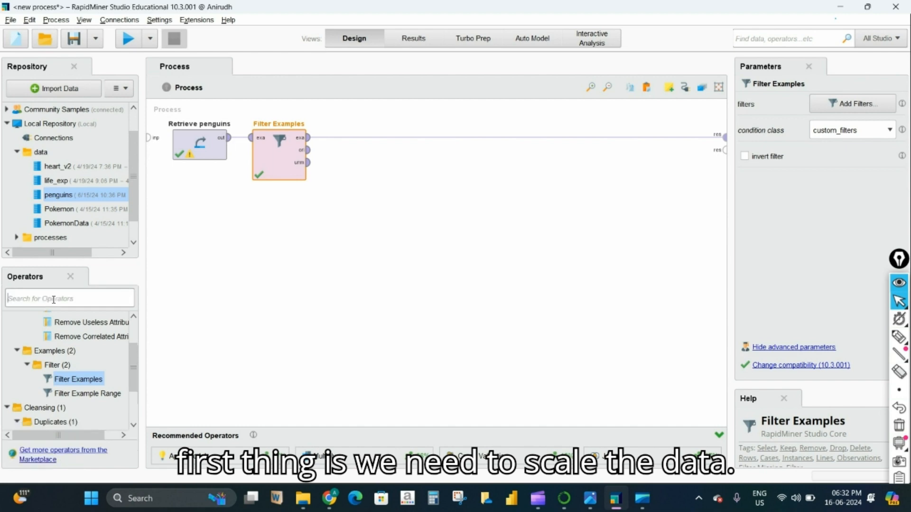
{"action": "left_click_drag", "start_coordinate": [56, 348], "coordinate": [382, 143]}
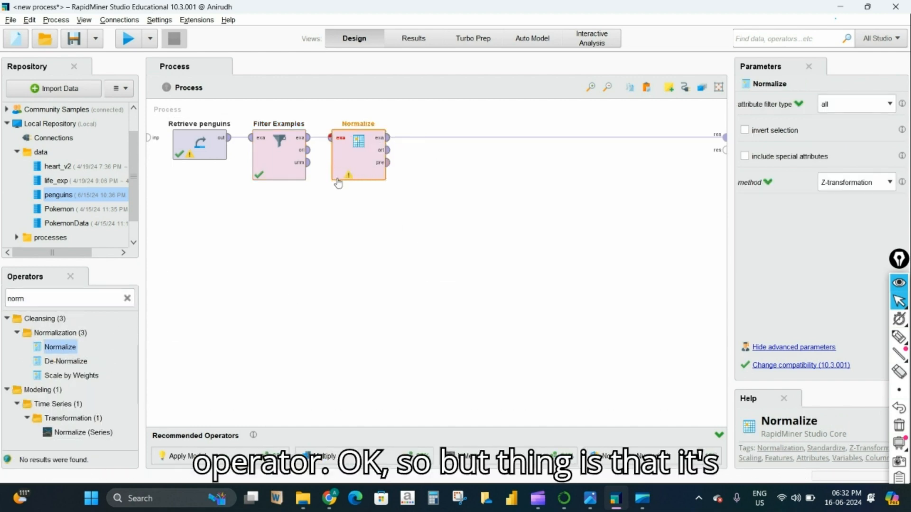
- Dismiss Normalize's potential-problem warning and move Normalize right to leave a gap
{"action": "mouse_move", "coordinate": [349, 178]}
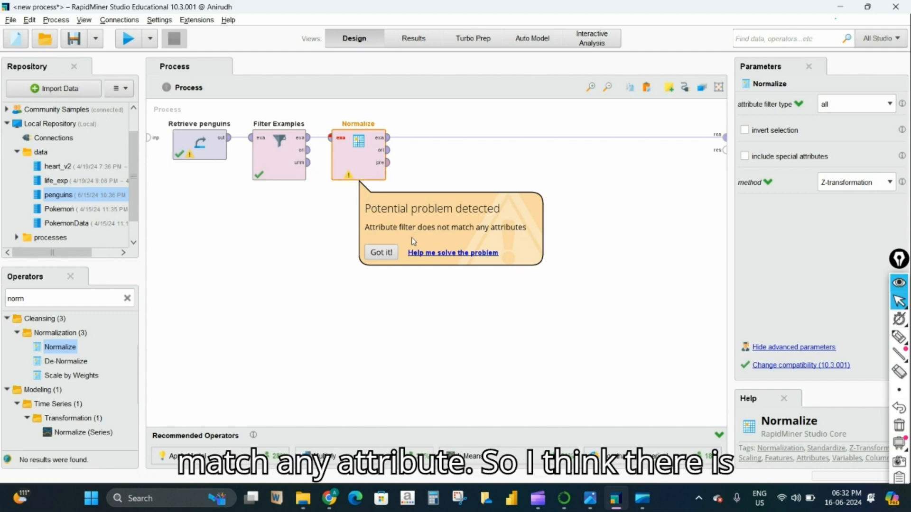
{"action": "left_click", "coordinate": [381, 252]}
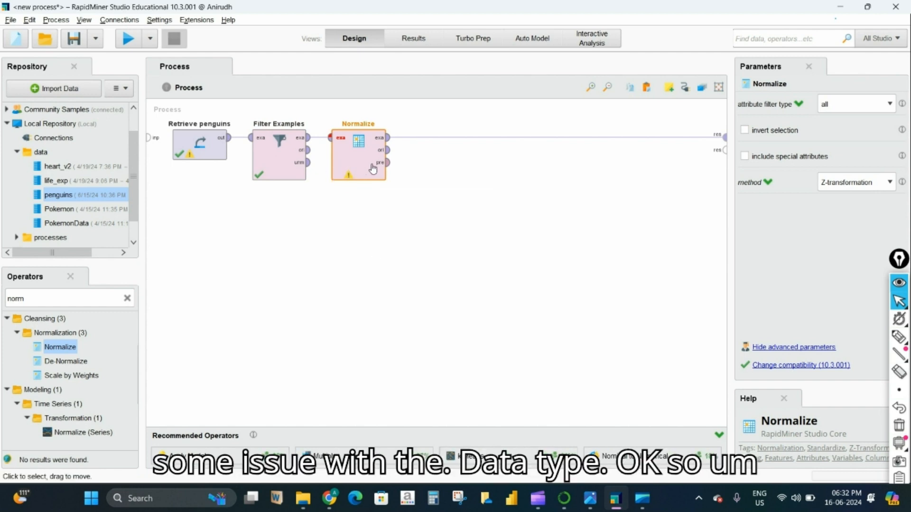
{"action": "left_click_drag", "start_coordinate": [373, 168], "coordinate": [411, 169]}
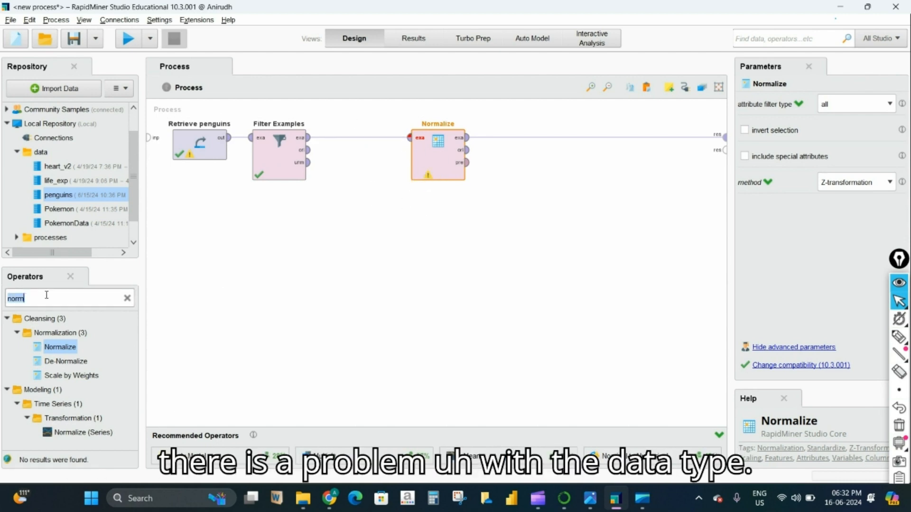
- Search for 'guess' and insert Guess Types between Filter Examples and Normalize
{"action": "key", "text": "BackSpace"}
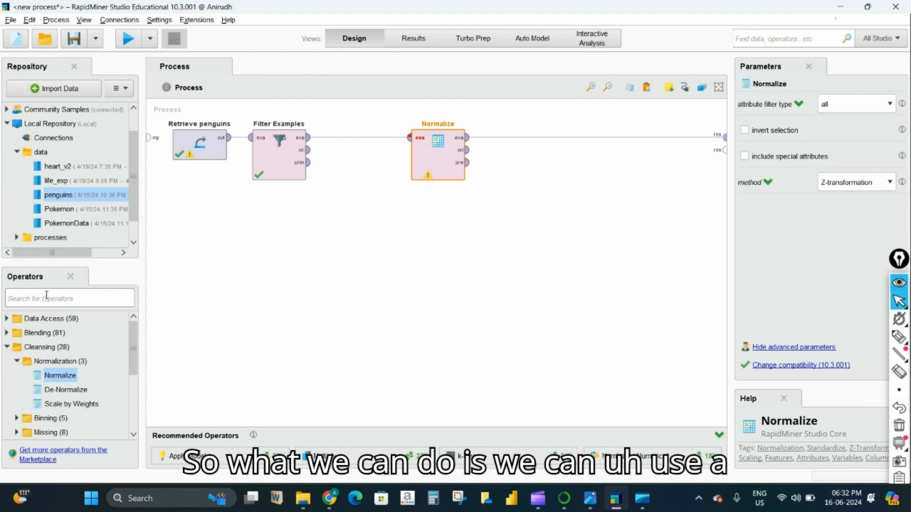
{"action": "type", "text": "guess"}
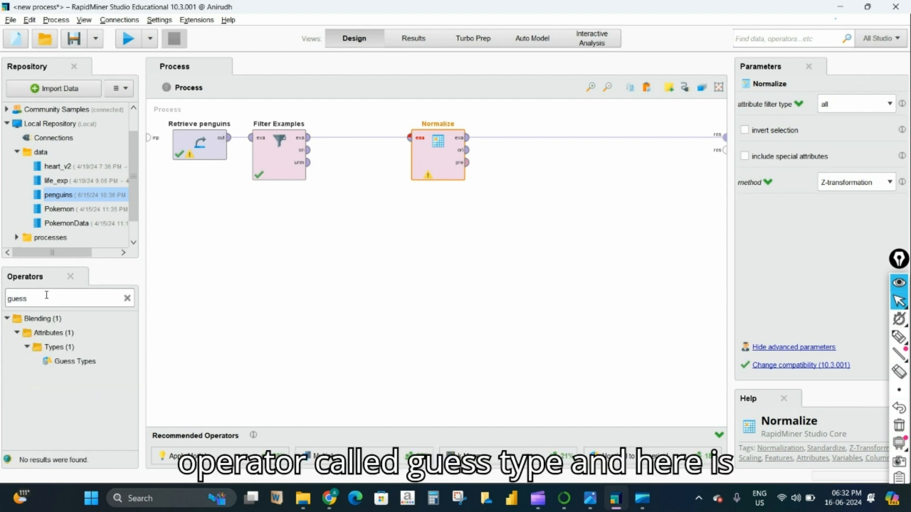
{"action": "left_click_drag", "start_coordinate": [75, 362], "coordinate": [368, 142]}
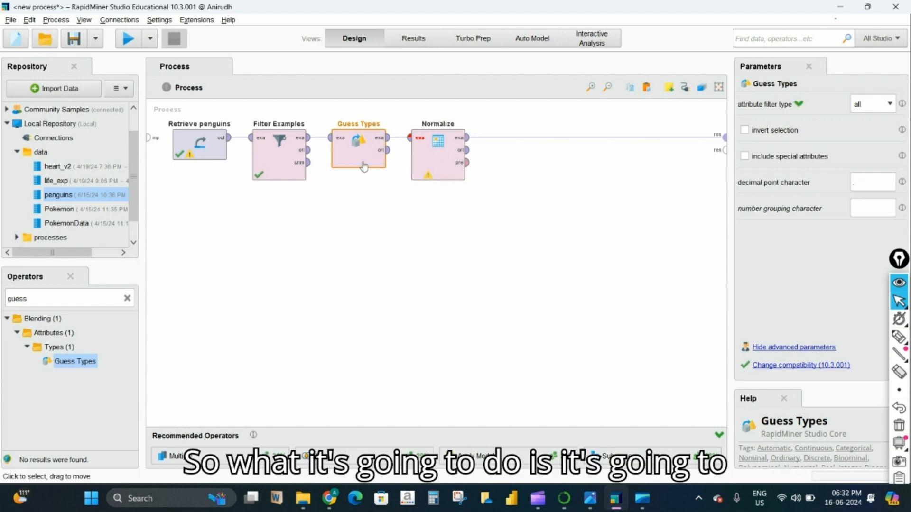
- Keep Guess Types' attribute filter type set to all
{"action": "left_click", "coordinate": [889, 105]}
{"action": "left_click", "coordinate": [890, 104]}
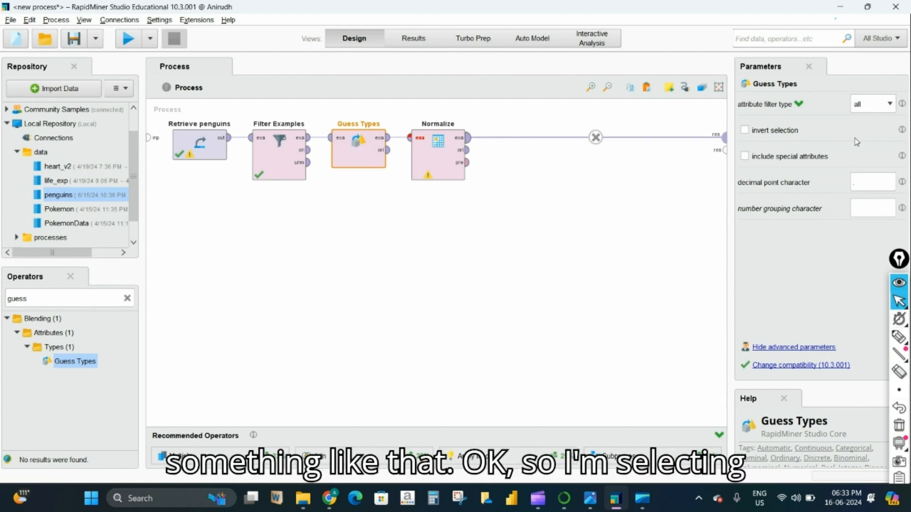
{"action": "left_click", "coordinate": [890, 104]}
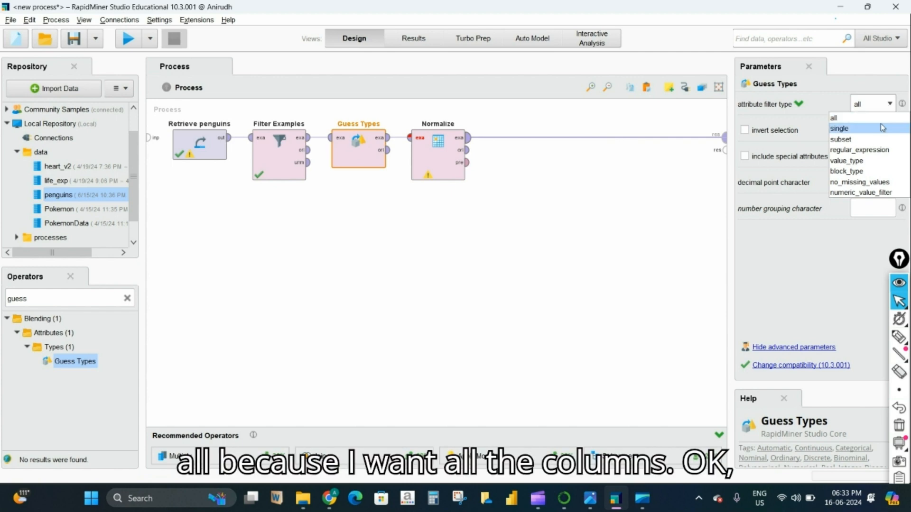
{"action": "left_click", "coordinate": [864, 117]}
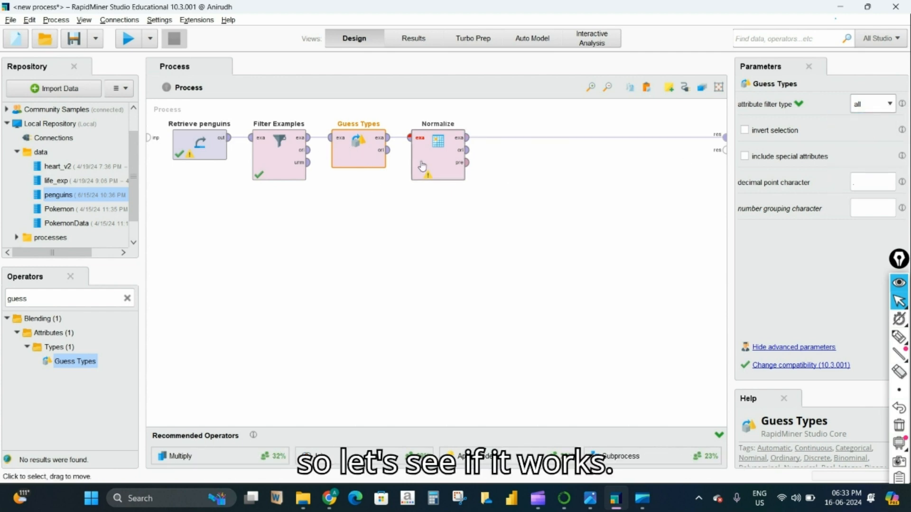
- Run and scroll the 333-example normalized table, noting sex remains categorical
{"action": "left_click", "coordinate": [127, 39]}
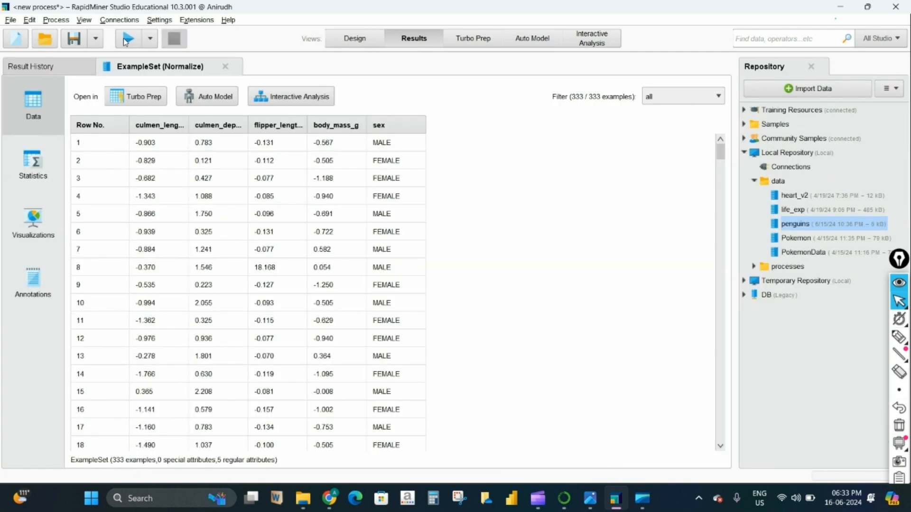
{"action": "scroll", "coordinate": [357, 377], "scroll_direction": "down", "scroll_amount": 2}
{"action": "scroll", "coordinate": [356, 375], "scroll_direction": "up", "scroll_amount": 2}
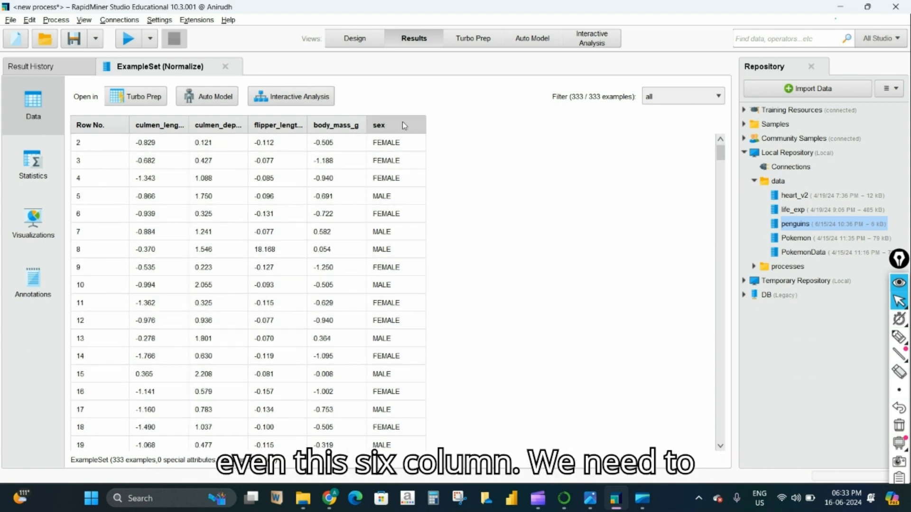
{"action": "scroll", "coordinate": [389, 429], "scroll_direction": "down", "scroll_amount": 5}
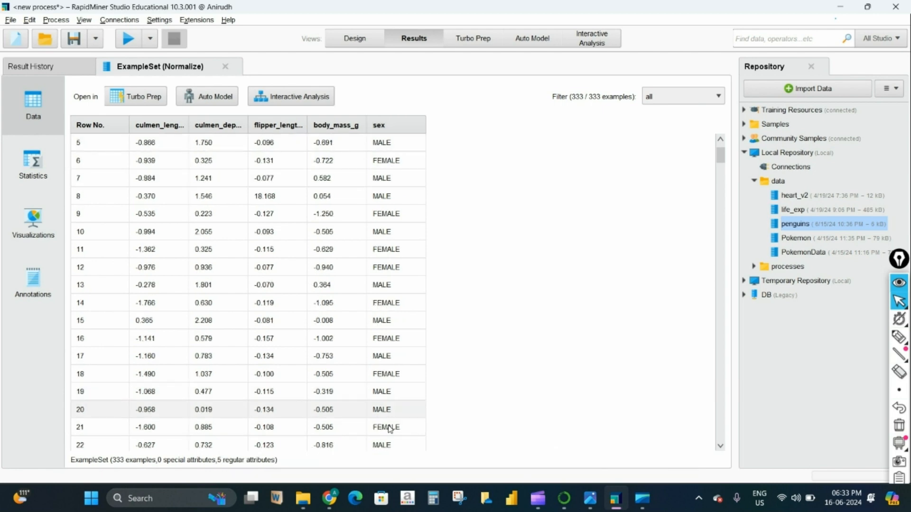
{"action": "scroll", "coordinate": [390, 285], "scroll_direction": "up", "scroll_amount": 4}
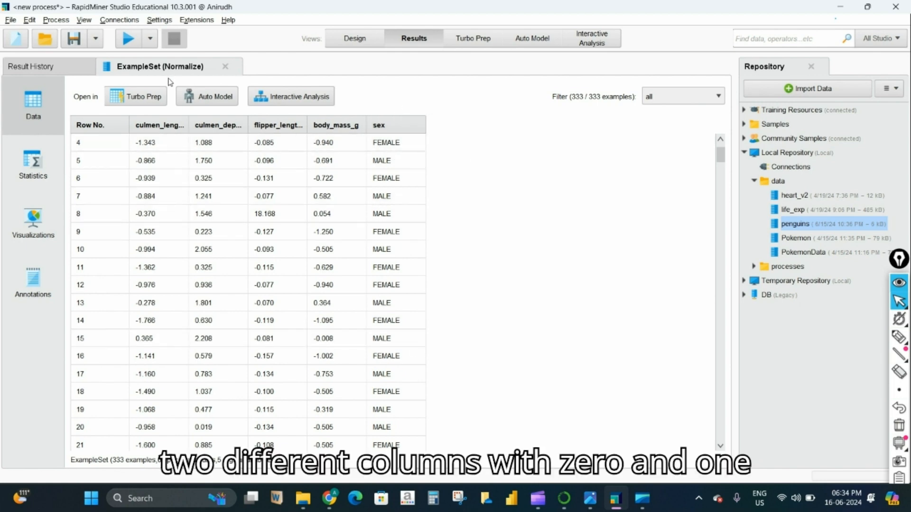
{"action": "left_click", "coordinate": [355, 38]}
- Shift Normalize and Guess Types to make room and clear the old operator search
{"action": "left_click_drag", "start_coordinate": [439, 157], "coordinate": [479, 157]}
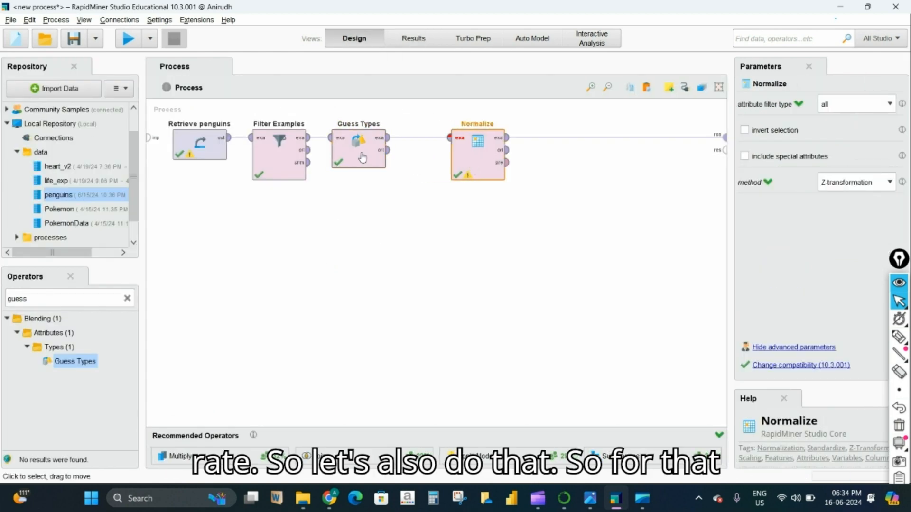
{"action": "left_click_drag", "start_coordinate": [360, 153], "coordinate": [401, 153]}
{"action": "double_click", "coordinate": [48, 297]}
{"action": "key", "text": "BackSpace"}
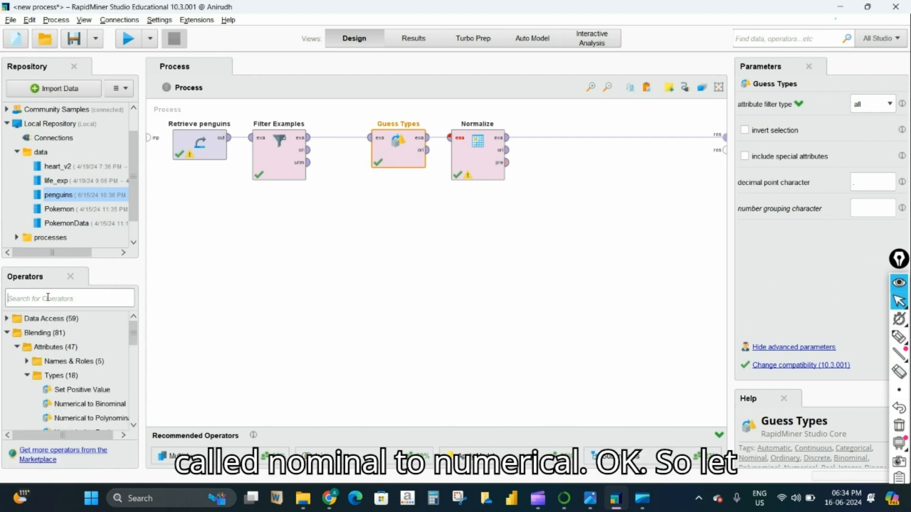
{"action": "left_click_drag", "start_coordinate": [398, 164], "coordinate": [371, 166]}
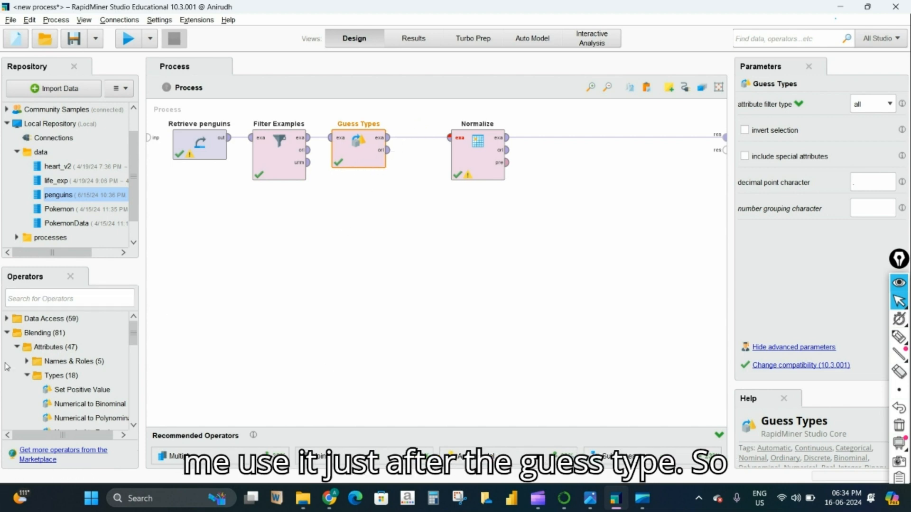
- Search 'Nomina' and drop Nominal to Numerical between Guess Types and Normalize
{"action": "left_click", "coordinate": [82, 299]}
{"action": "type", "text": "Nomina"}
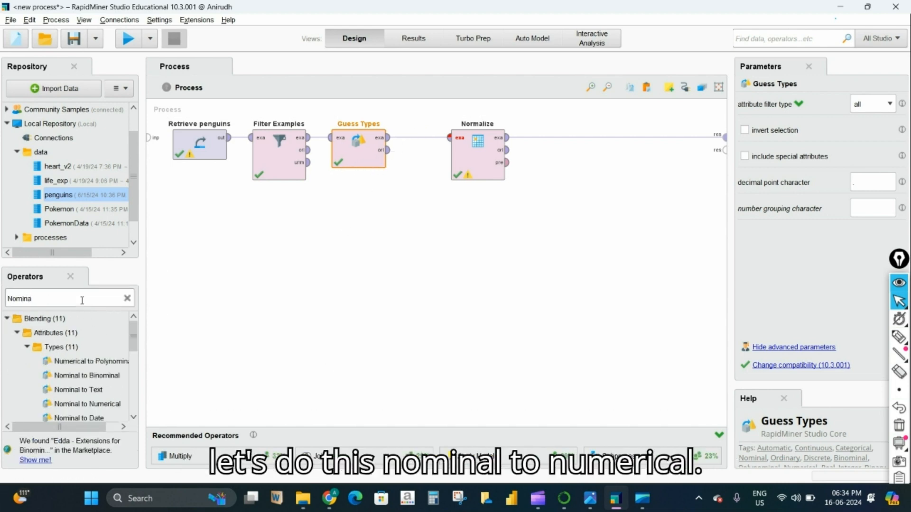
{"action": "left_click_drag", "start_coordinate": [61, 404], "coordinate": [422, 140]}
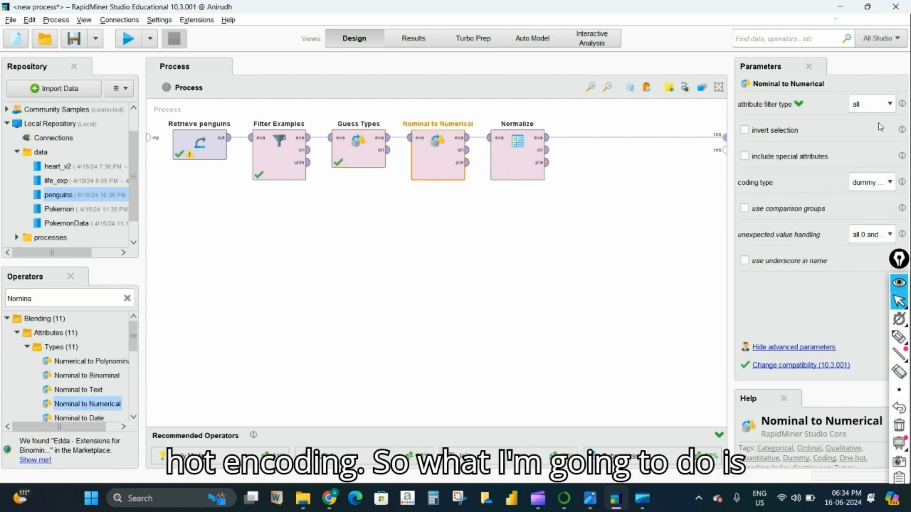
- Set Nominal to Numerical to a single attribute, sex, and run to get MALE/FEMALE columns
{"action": "left_click", "coordinate": [890, 104]}
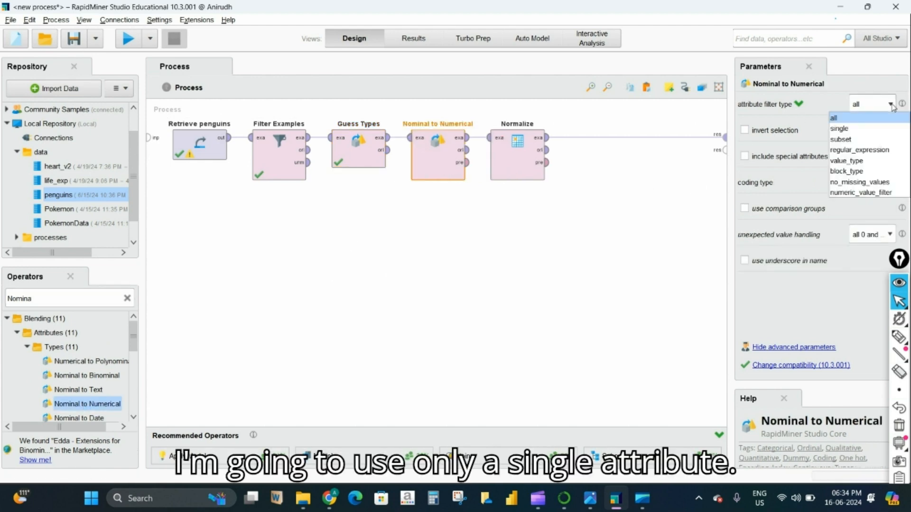
{"action": "left_click", "coordinate": [886, 129]}
{"action": "left_click", "coordinate": [890, 131]}
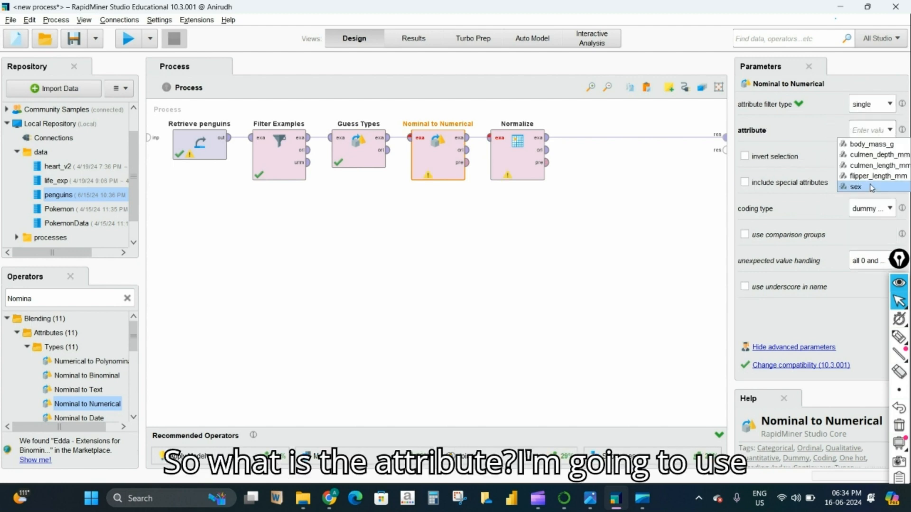
{"action": "left_click", "coordinate": [872, 187]}
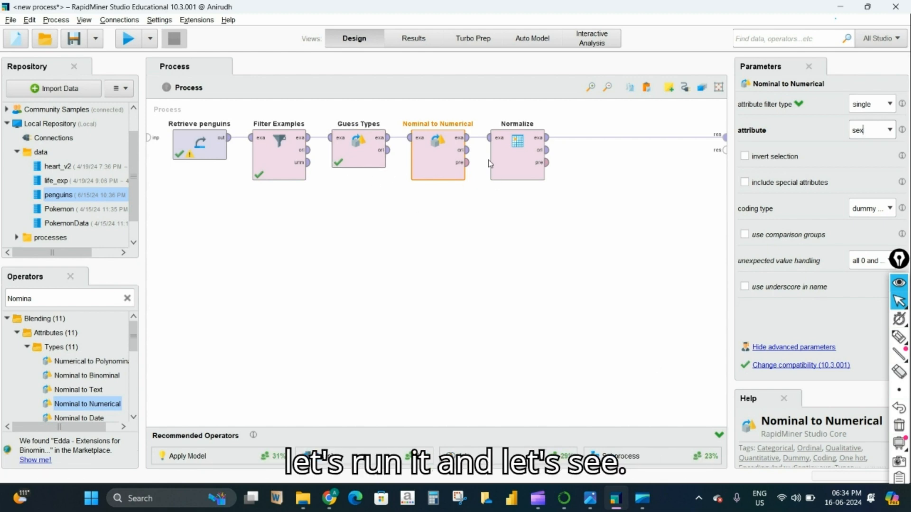
{"action": "left_click", "coordinate": [128, 39]}
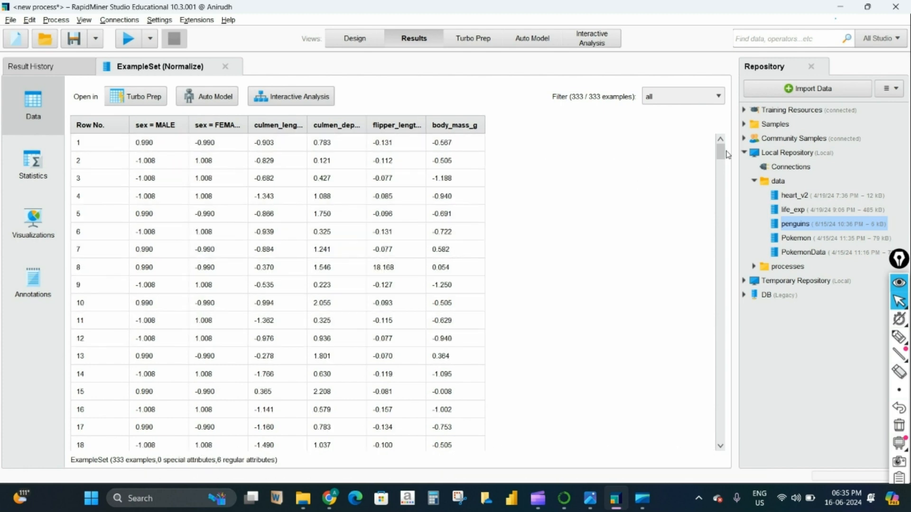
- Remove the extra link to the second result port and disable the Normalize operator
{"action": "left_click", "coordinate": [355, 38]}
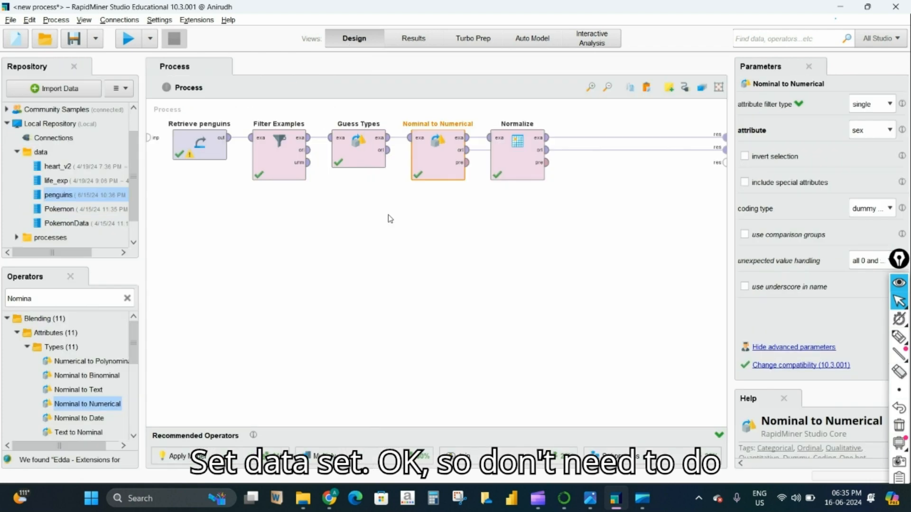
{"action": "left_click", "coordinate": [596, 150]}
{"action": "left_click", "coordinate": [534, 172]}
{"action": "right_click", "coordinate": [534, 172]}
{"action": "left_click", "coordinate": [555, 192]}
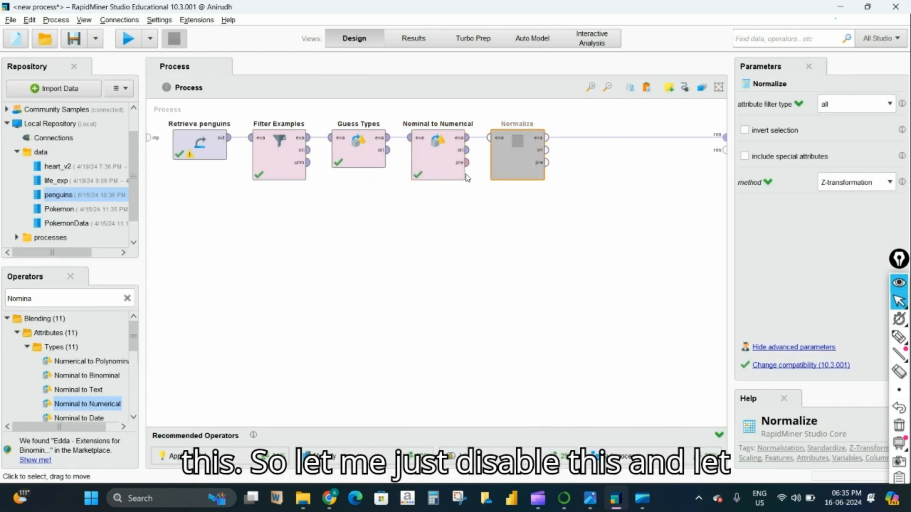
- Run the process and check that sex = MALE and sex = FEMALE appear as plain 0/1 values
{"action": "left_click", "coordinate": [129, 39]}
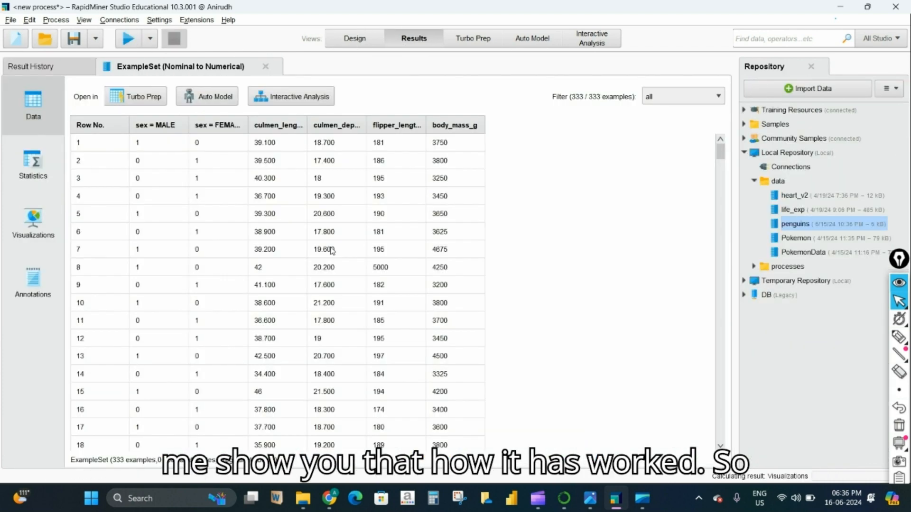
{"action": "scroll", "coordinate": [179, 266], "scroll_direction": "down", "scroll_amount": 5}
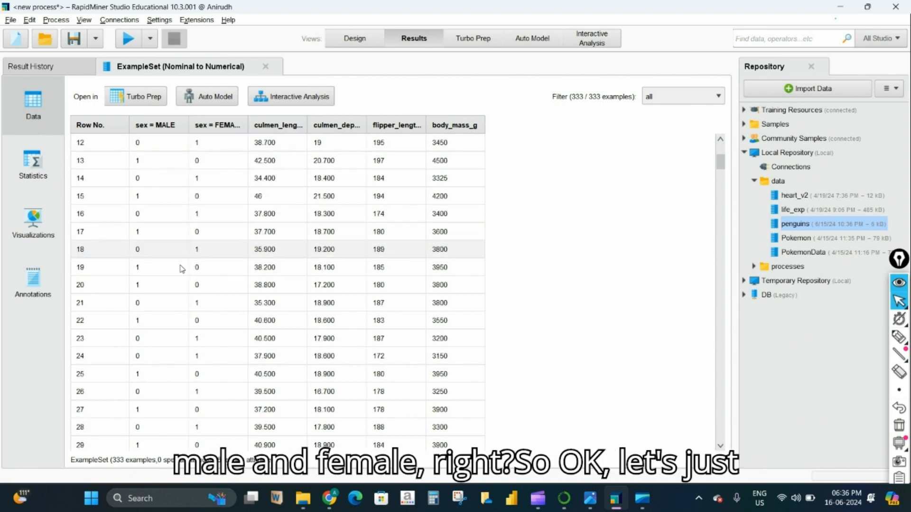
{"action": "scroll", "coordinate": [178, 265], "scroll_direction": "up", "scroll_amount": 5}
{"action": "left_click", "coordinate": [355, 39]}
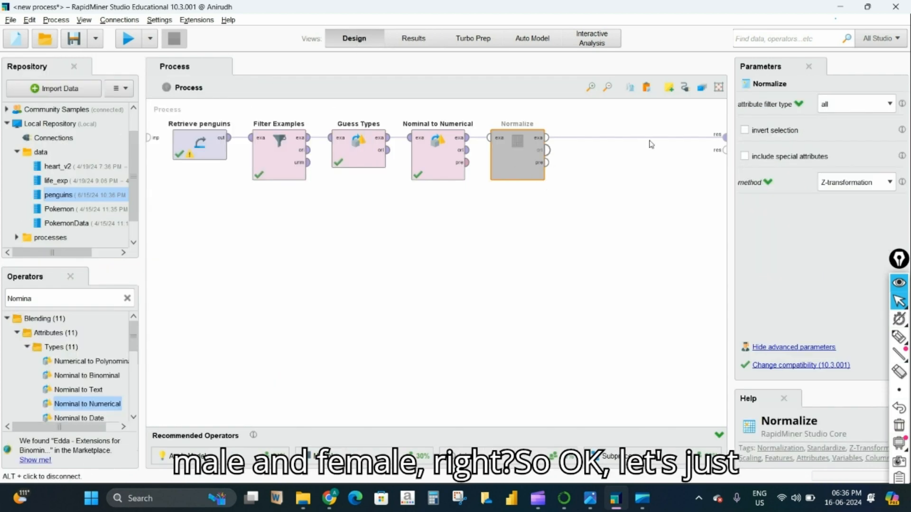
- Re-enable the Normalize operator, run, and dismiss the missing input connection error
{"action": "right_click", "coordinate": [521, 156]}
{"action": "left_click", "coordinate": [548, 178]}
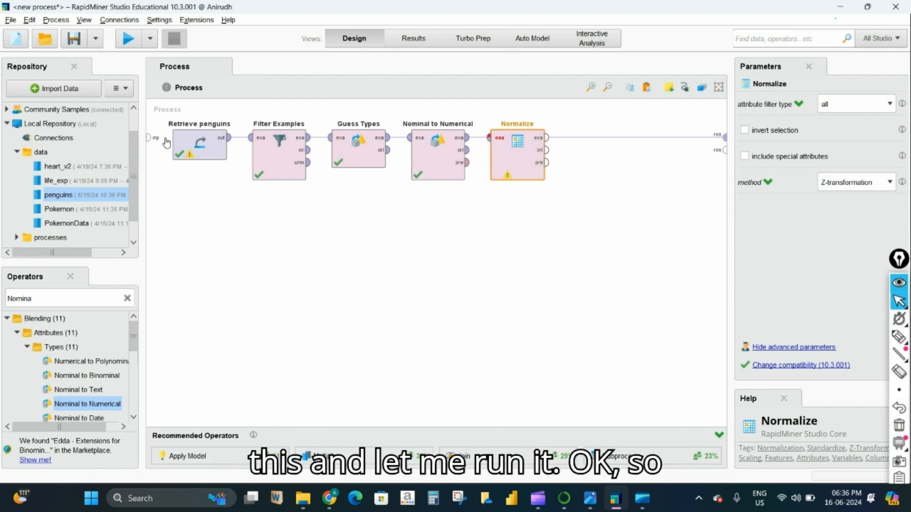
{"action": "left_click", "coordinate": [128, 39]}
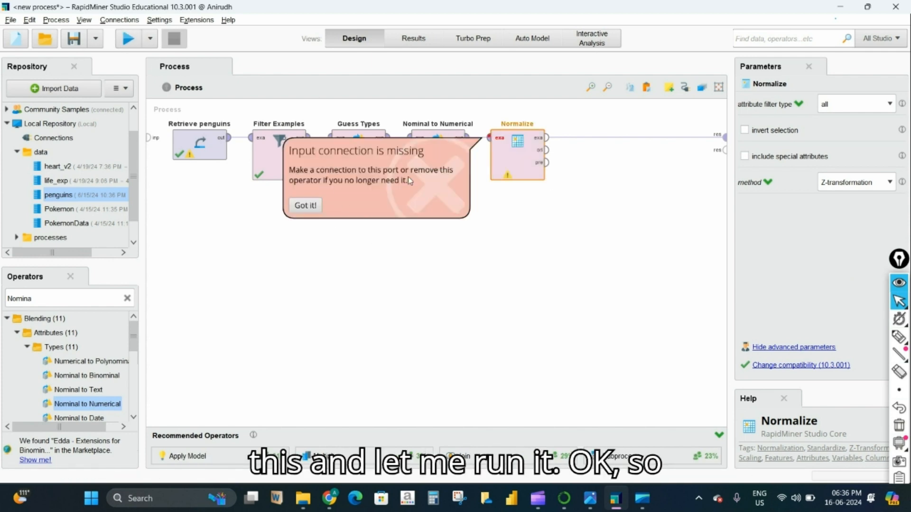
{"action": "left_click", "coordinate": [305, 205]}
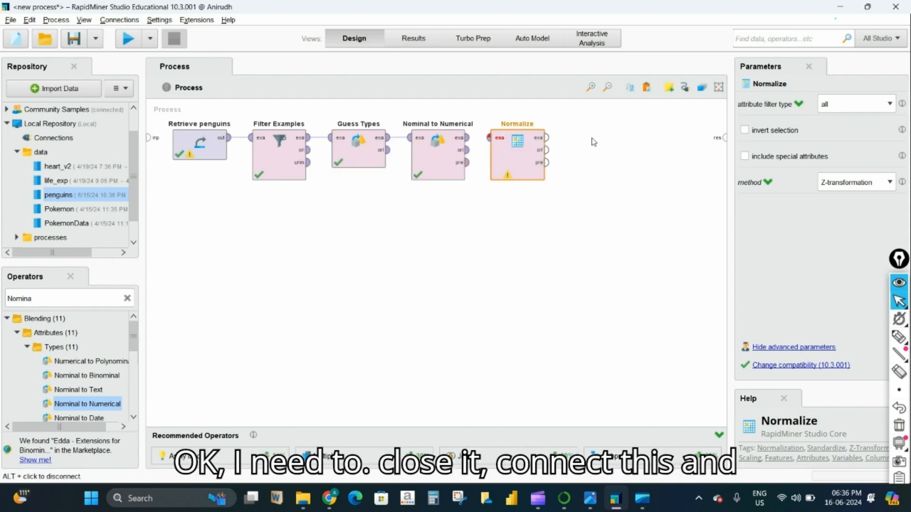
- Wire Nominal to Numerical into Normalize and Normalize into res, then rerun successfully
{"action": "left_click", "coordinate": [467, 137]}
{"action": "left_click", "coordinate": [489, 138]}
{"action": "left_click", "coordinate": [547, 138]}
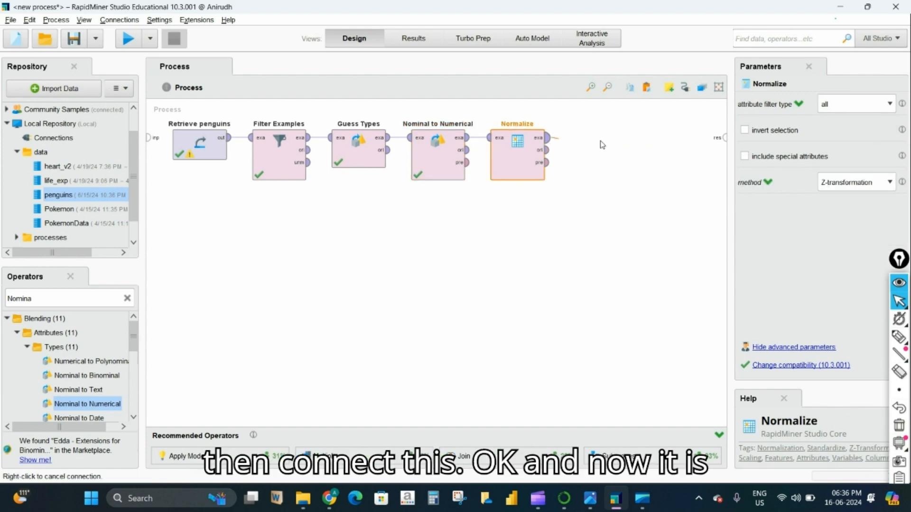
{"action": "left_click", "coordinate": [723, 138]}
{"action": "left_click", "coordinate": [128, 38]}
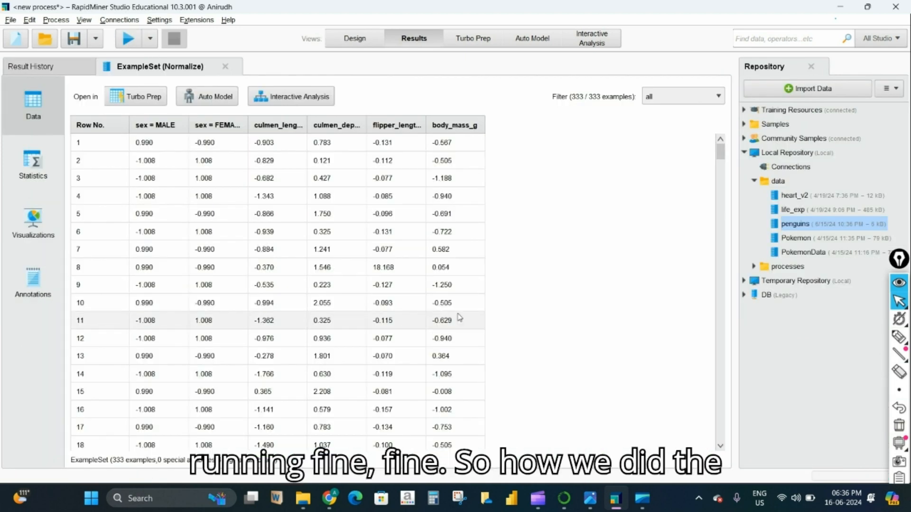
{"action": "left_click", "coordinate": [363, 40]}
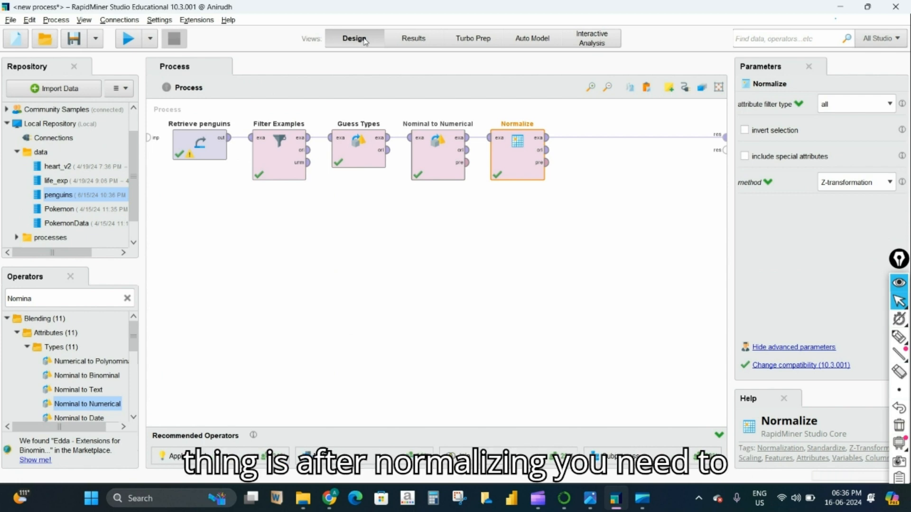
- Insert a Principal Component Analysis operator into the flow right after Normalize
{"action": "key", "text": "BackSpace"}
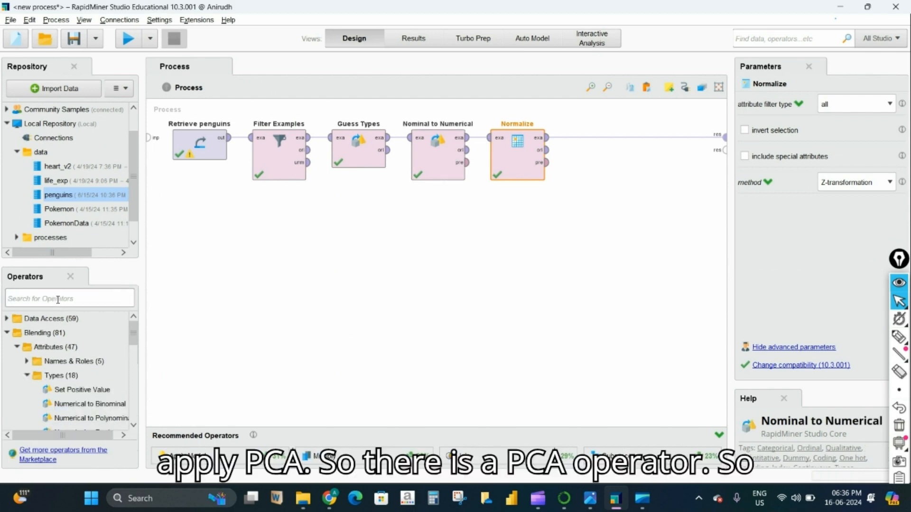
{"action": "type", "text": "PCA"}
{"action": "left_click_drag", "start_coordinate": [90, 362], "coordinate": [101, 382]}
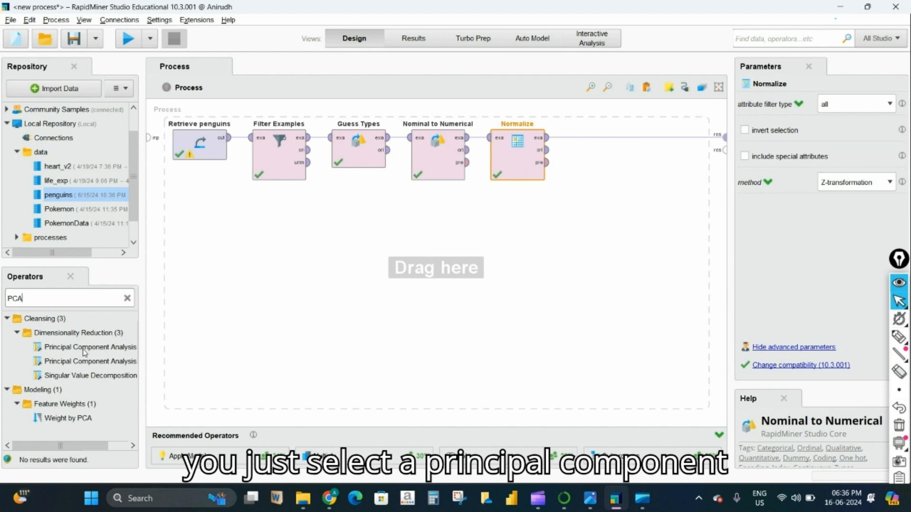
{"action": "left_click_drag", "start_coordinate": [85, 353], "coordinate": [439, 272]}
{"action": "left_click_drag", "start_coordinate": [595, 141], "coordinate": [596, 142]}
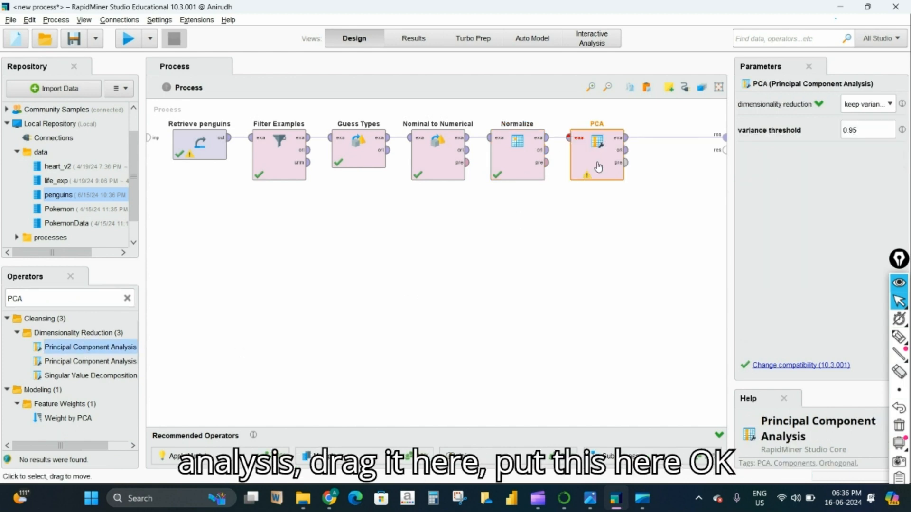
- Set PCA's dimensionality reduction to a fixed number of 2 components
{"action": "left_click", "coordinate": [888, 104]}
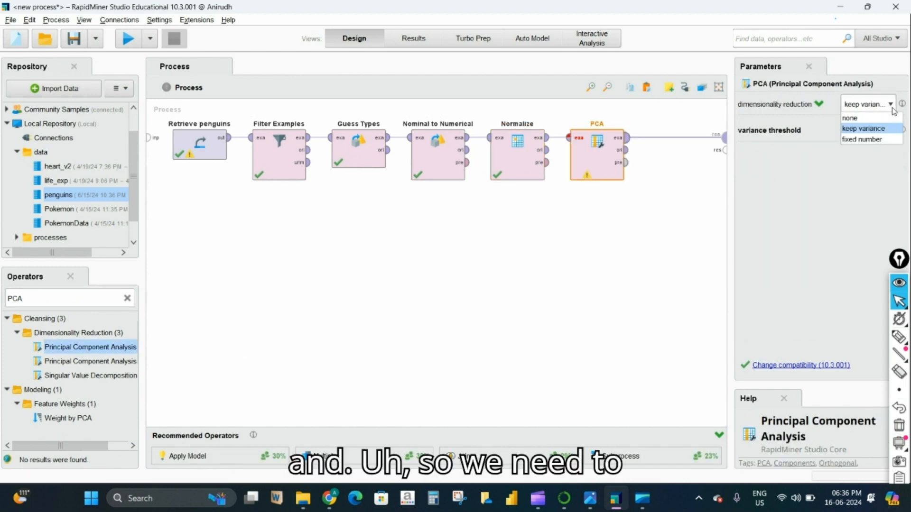
{"action": "left_click", "coordinate": [888, 104]}
{"action": "left_click", "coordinate": [888, 104]}
{"action": "left_click", "coordinate": [862, 139]}
{"action": "left_click", "coordinate": [874, 133]}
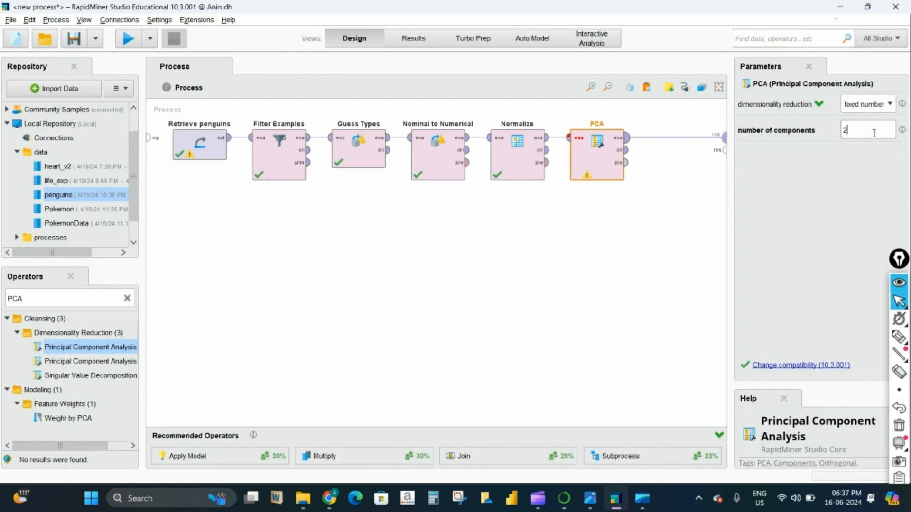
- Run to confirm pc_1 and pc_2 in the PCA output, then add Generate Attributes after PCA
{"action": "left_click", "coordinate": [126, 40]}
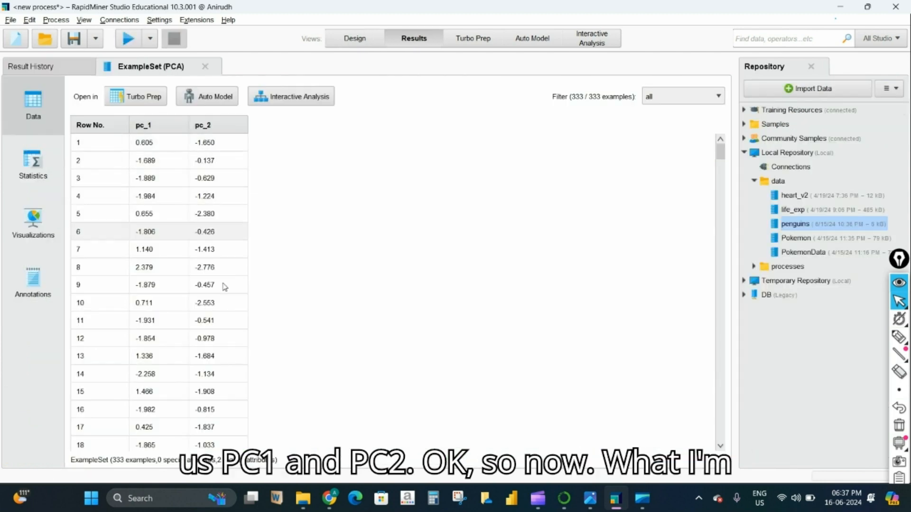
{"action": "left_click", "coordinate": [342, 44]}
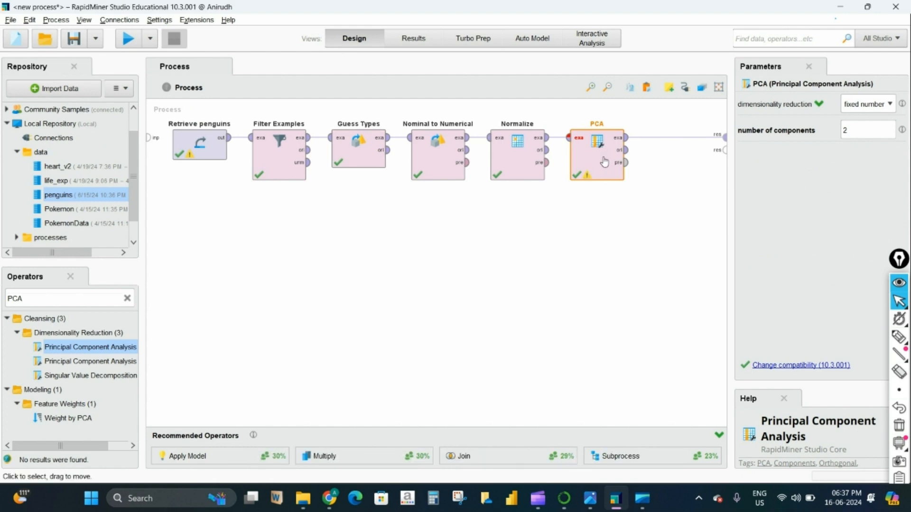
{"action": "left_click", "coordinate": [78, 296]}
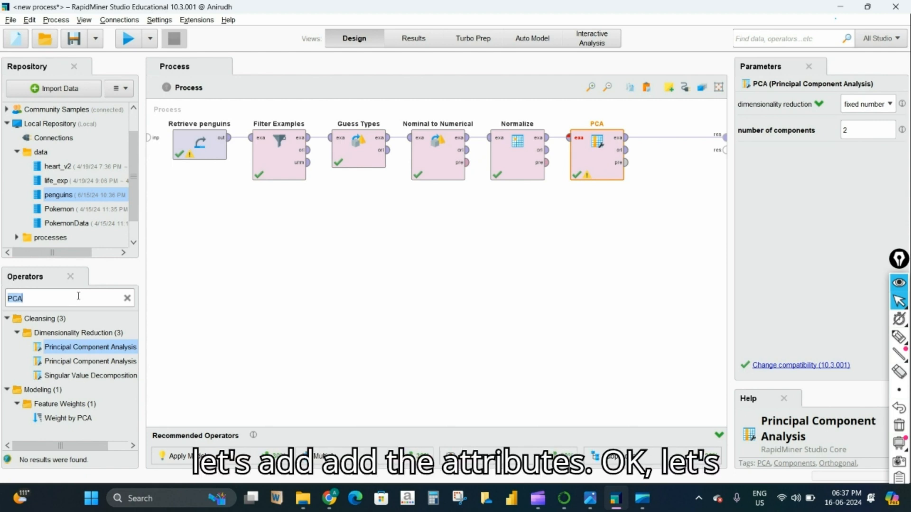
{"action": "type", "text": "a"}
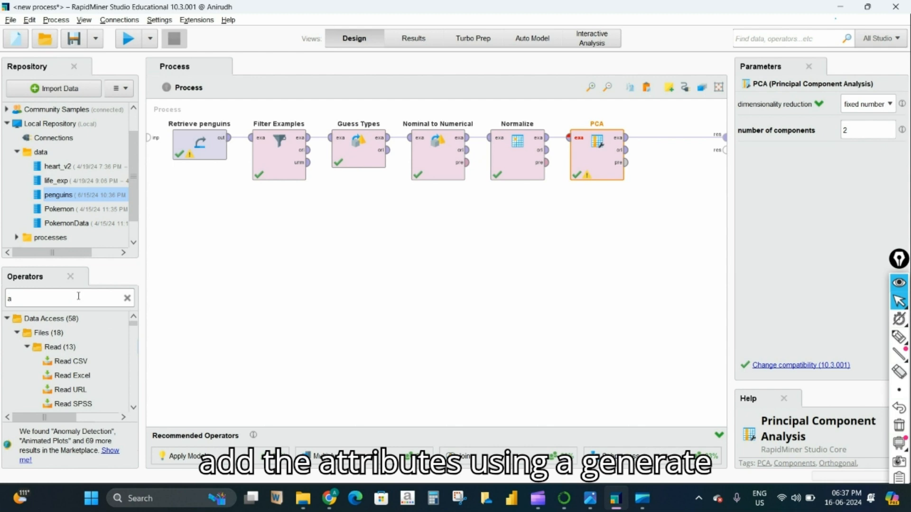
{"action": "key", "text": "BackSpace"}
{"action": "type", "text": "gene"}
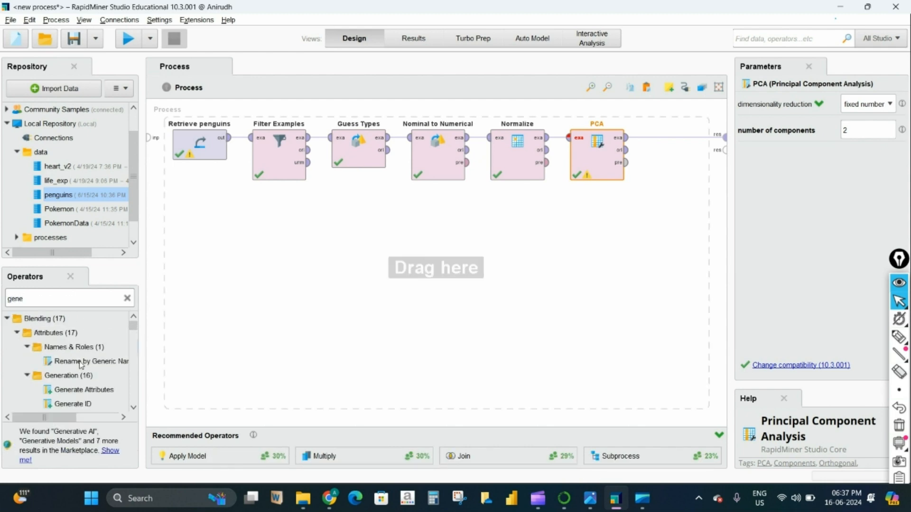
{"action": "left_click_drag", "start_coordinate": [84, 390], "coordinate": [675, 148]}
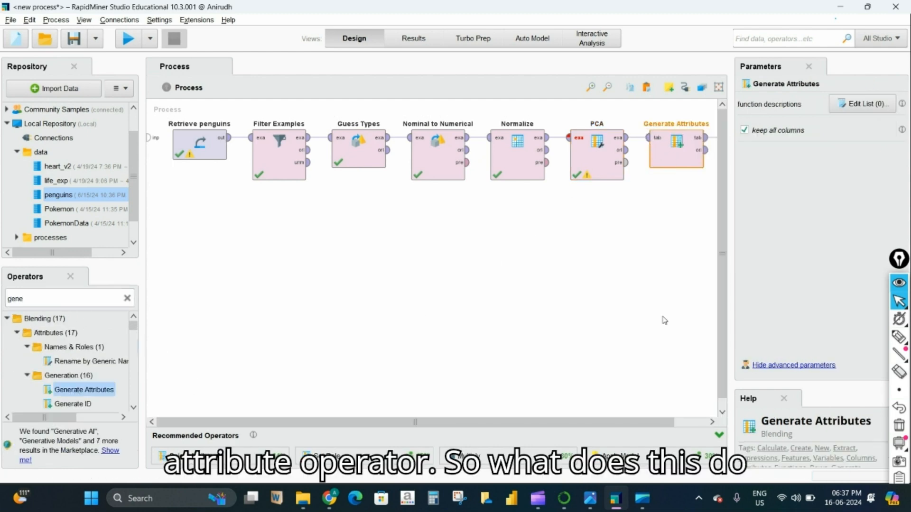
{"action": "left_click_drag", "start_coordinate": [641, 423], "coordinate": [675, 423]}
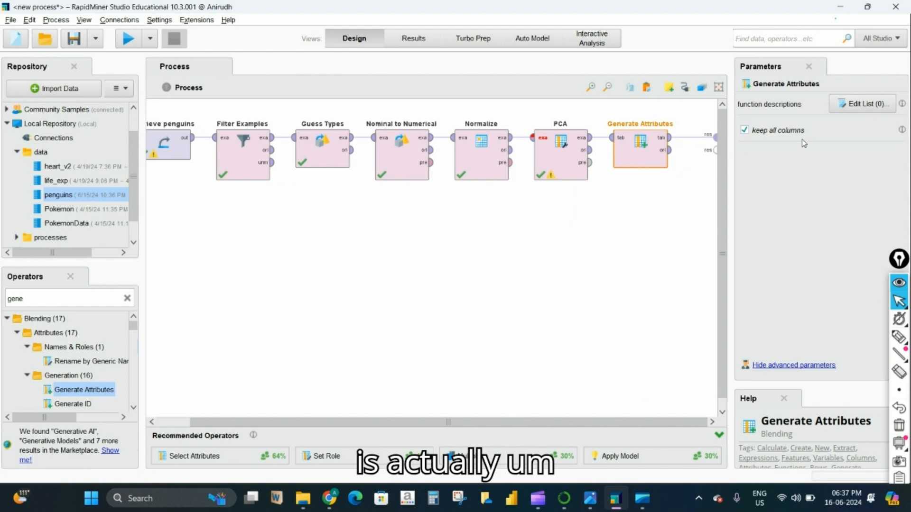
- Define PC1 = pc_1 and PC2 = pc_2 in Generate Attributes, then run to see both columns
{"action": "left_click", "coordinate": [861, 104]}
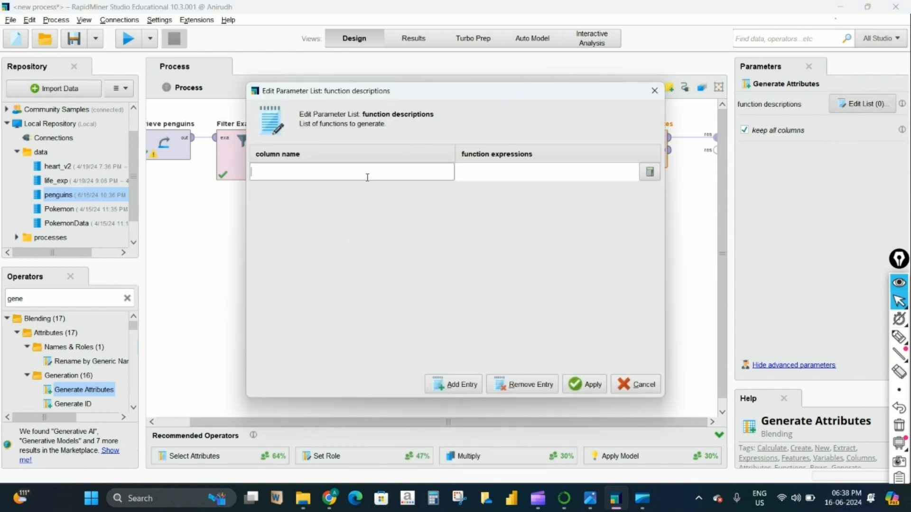
{"action": "left_click", "coordinate": [646, 174]}
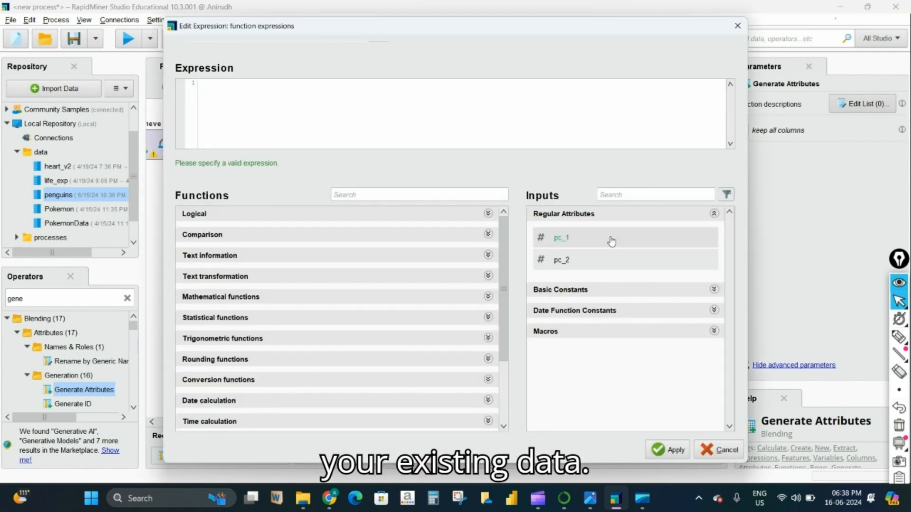
{"action": "left_click", "coordinate": [668, 449]}
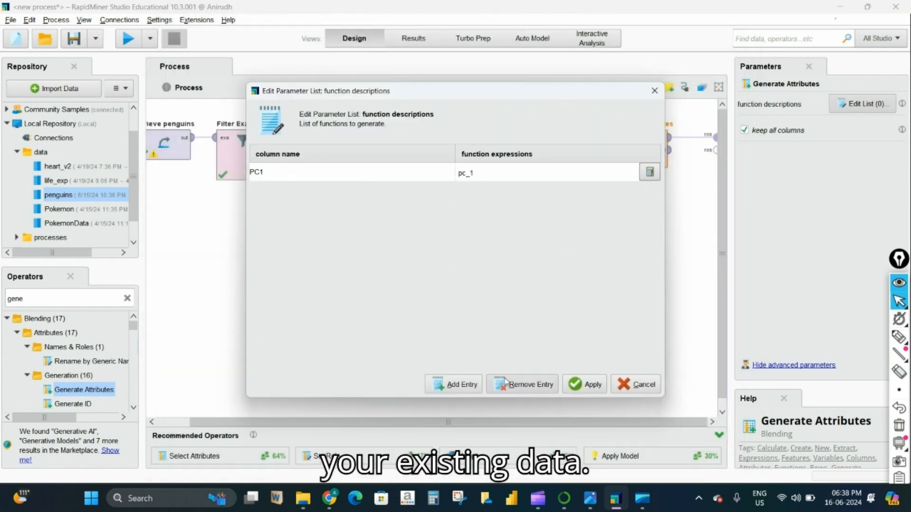
{"action": "left_click", "coordinate": [456, 385]}
{"action": "type", "text": "PC"}
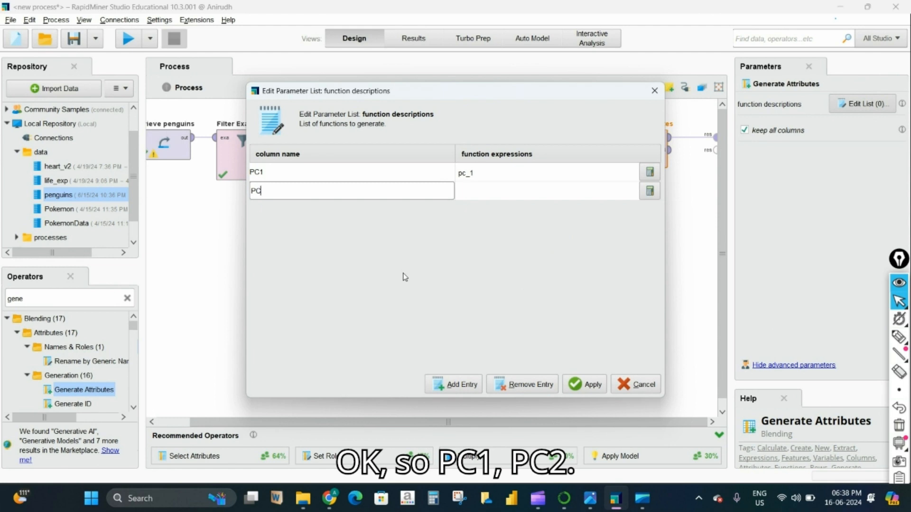
{"action": "type", "text": "2"}
{"action": "left_click", "coordinate": [650, 192]}
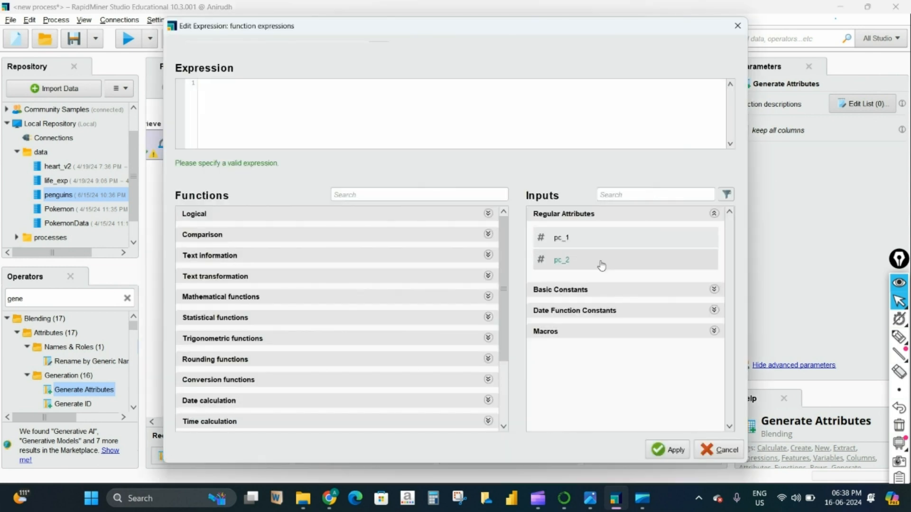
{"action": "left_click", "coordinate": [661, 446]}
{"action": "left_click", "coordinate": [584, 385]}
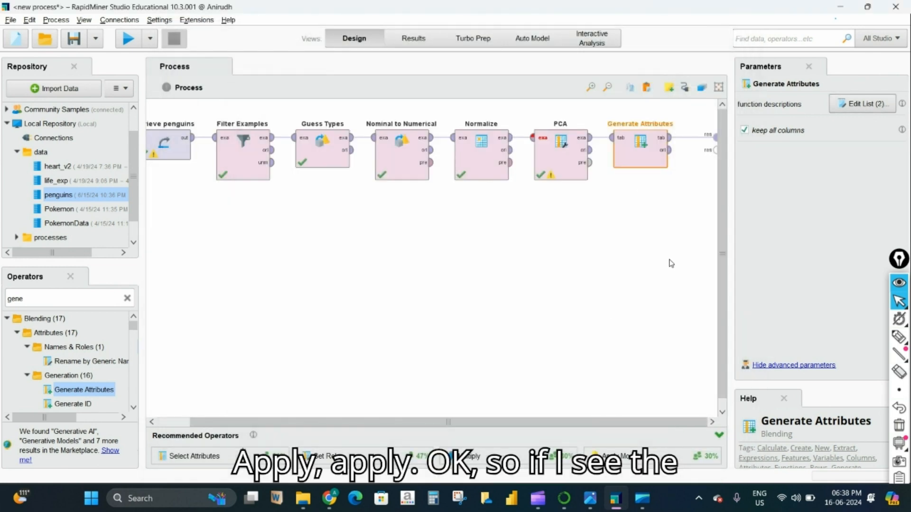
{"action": "left_click", "coordinate": [128, 39]}
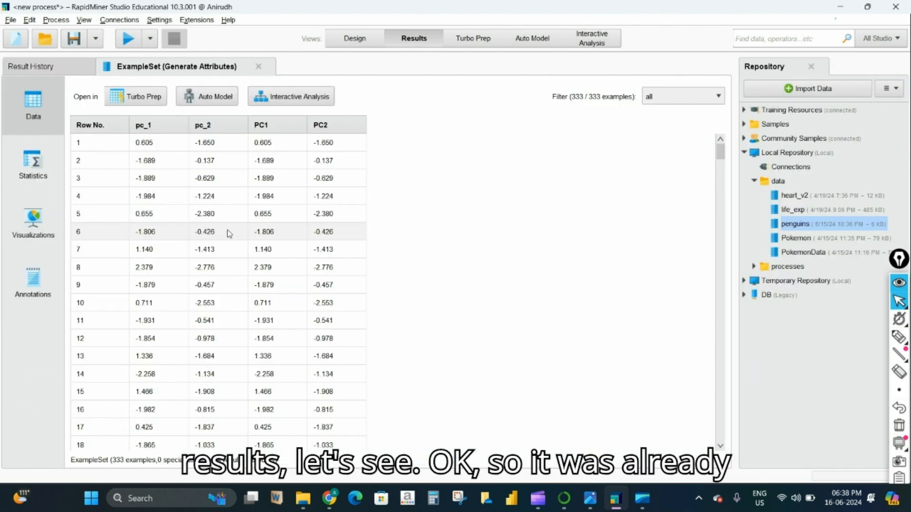
{"action": "left_click", "coordinate": [358, 41]}
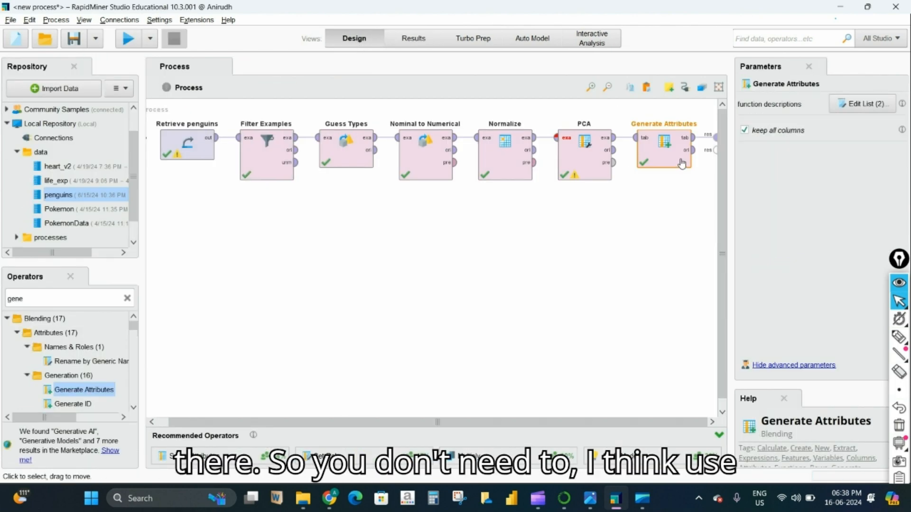
- Replace Generate Attributes with k-Means after PCA, route its clu output to res, and run
{"action": "key", "text": "Delete"}
{"action": "left_click", "coordinate": [59, 298]}
{"action": "key", "text": "BackSpace"}
{"action": "key", "text": "BackSpace"}
{"action": "key", "text": "BackSpace"}
{"action": "key", "text": "BackSpace"}
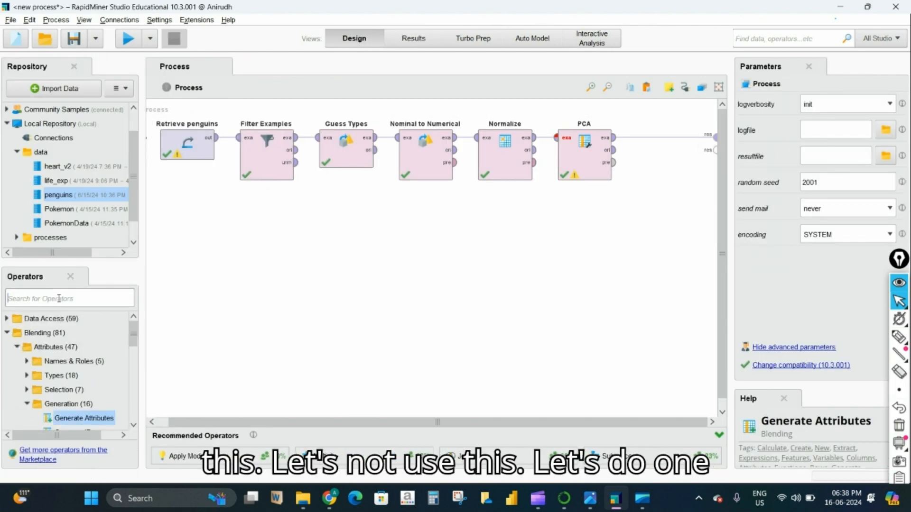
{"action": "type", "text": "cluter"}
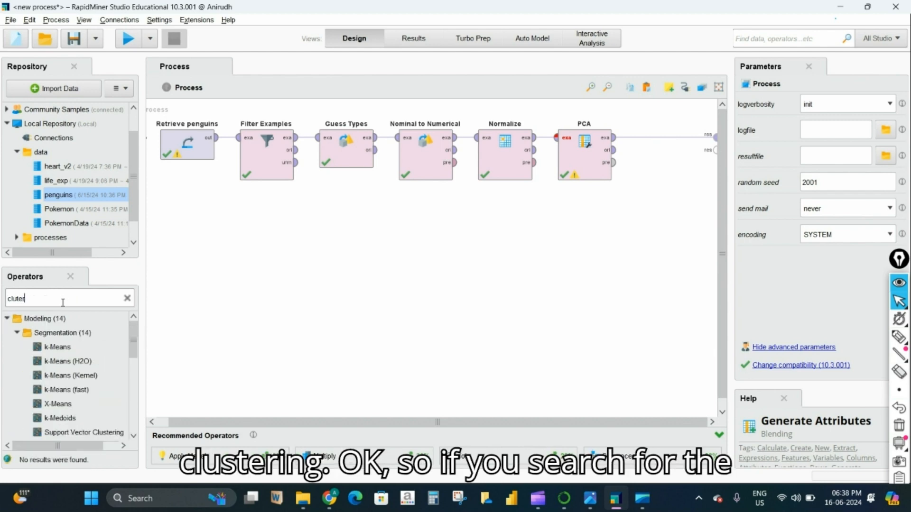
{"action": "left_click_drag", "start_coordinate": [70, 348], "coordinate": [334, 347]}
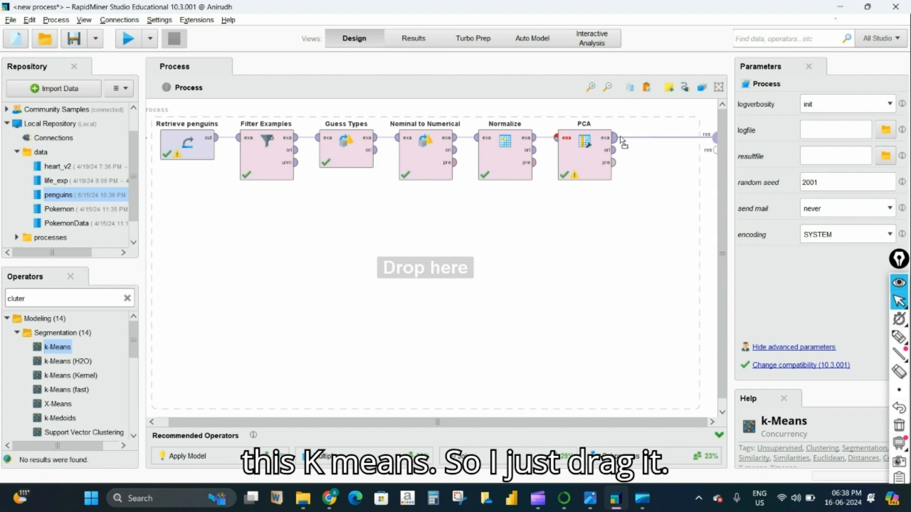
{"action": "left_click_drag", "start_coordinate": [647, 141], "coordinate": [648, 142]}
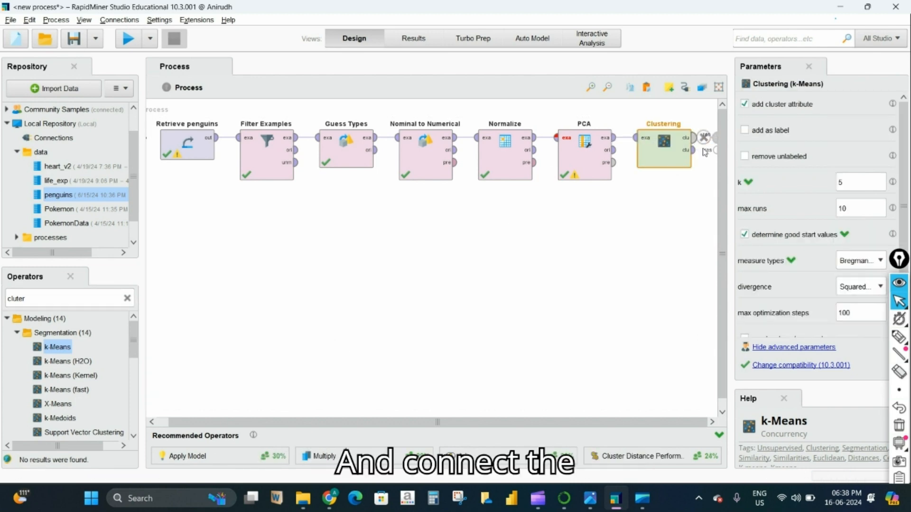
{"action": "mouse_move", "coordinate": [699, 153]}
{"action": "left_mouse_down"}
{"action": "mouse_move", "coordinate": [715, 150]}
{"action": "mouse_move", "coordinate": [716, 139]}
{"action": "left_mouse_up"}
{"action": "left_click", "coordinate": [129, 38]}
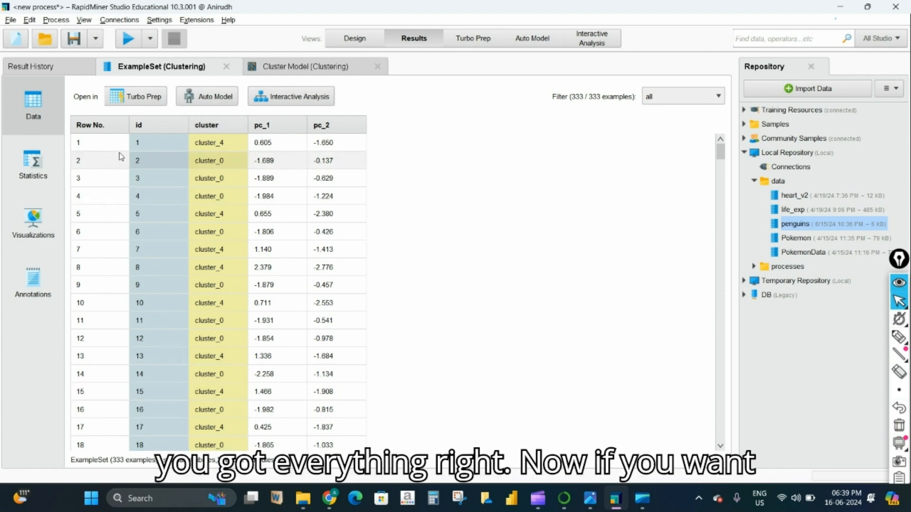
- Show the clustered data as a scatter plot, then check its statistics and data table
{"action": "left_click", "coordinate": [31, 221]}
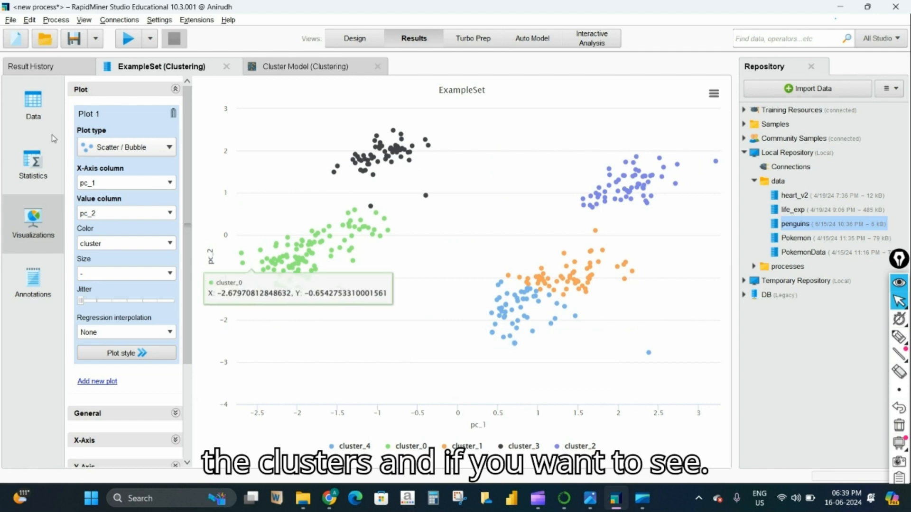
{"action": "left_click", "coordinate": [32, 164]}
{"action": "left_click", "coordinate": [36, 104]}
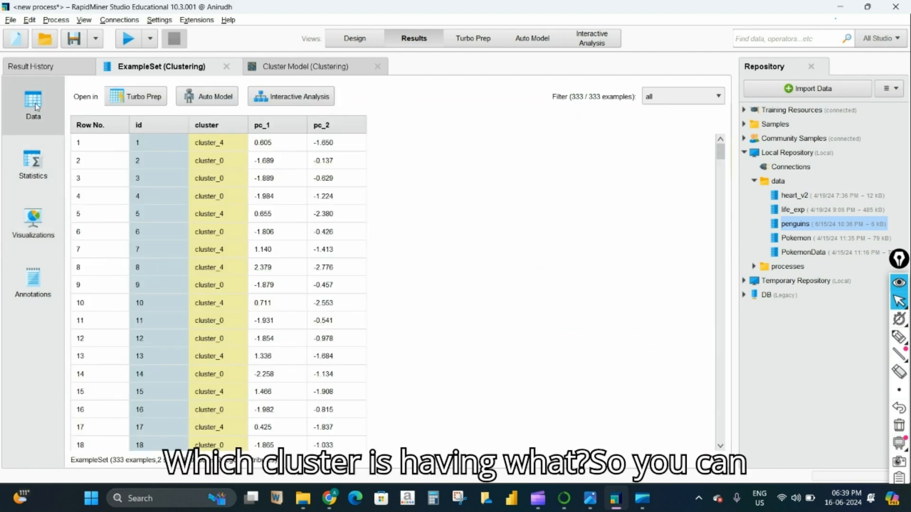
- Inspect cluster_0 in the cluster model's folder view, then return to the pc_1 vs pc_2 scatter
{"action": "left_click", "coordinate": [280, 67]}
{"action": "left_click", "coordinate": [25, 164]}
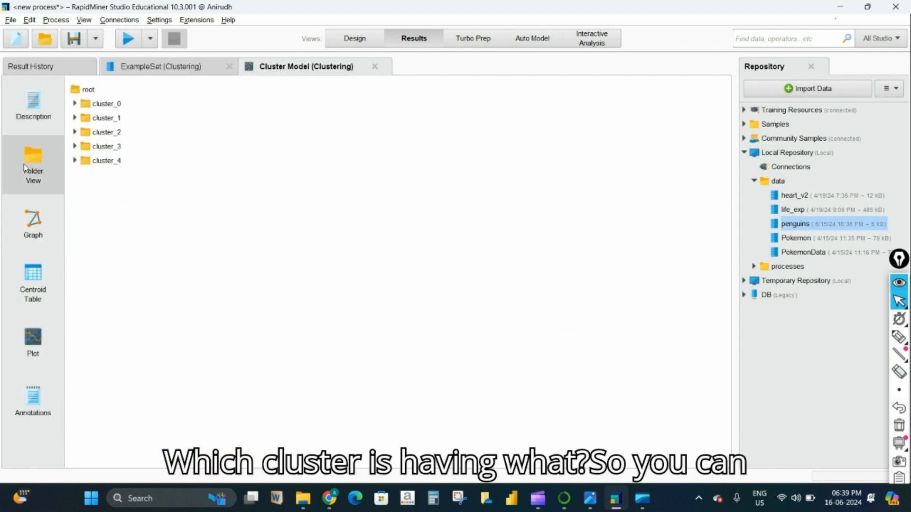
{"action": "left_click", "coordinate": [76, 105]}
{"action": "scroll", "coordinate": [116, 374], "scroll_direction": "down", "scroll_amount": 3}
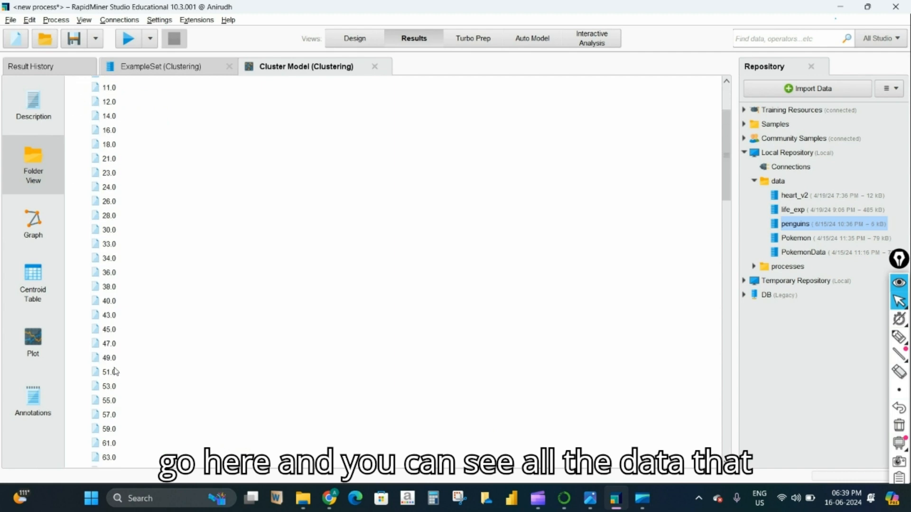
{"action": "scroll", "coordinate": [115, 372], "scroll_direction": "up", "scroll_amount": 3}
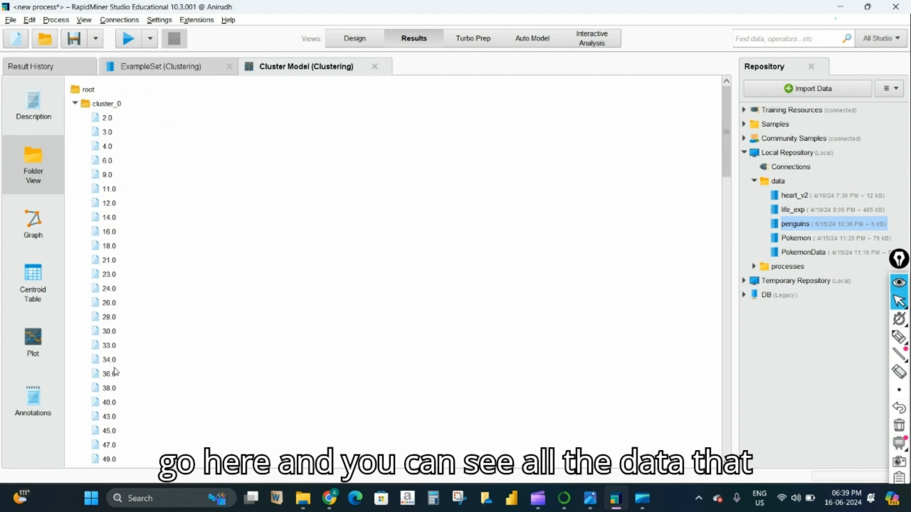
{"action": "left_click", "coordinate": [189, 65]}
{"action": "left_click", "coordinate": [33, 221]}
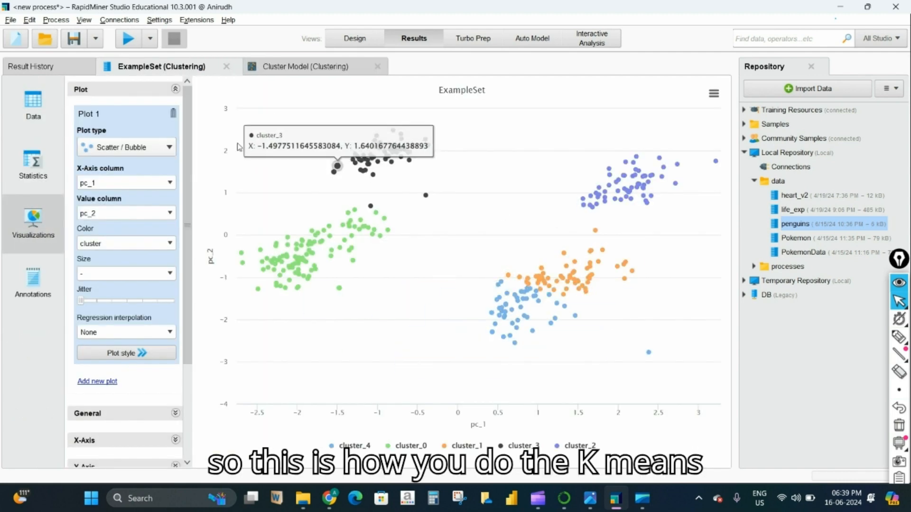
{"action": "left_click", "coordinate": [171, 147]}
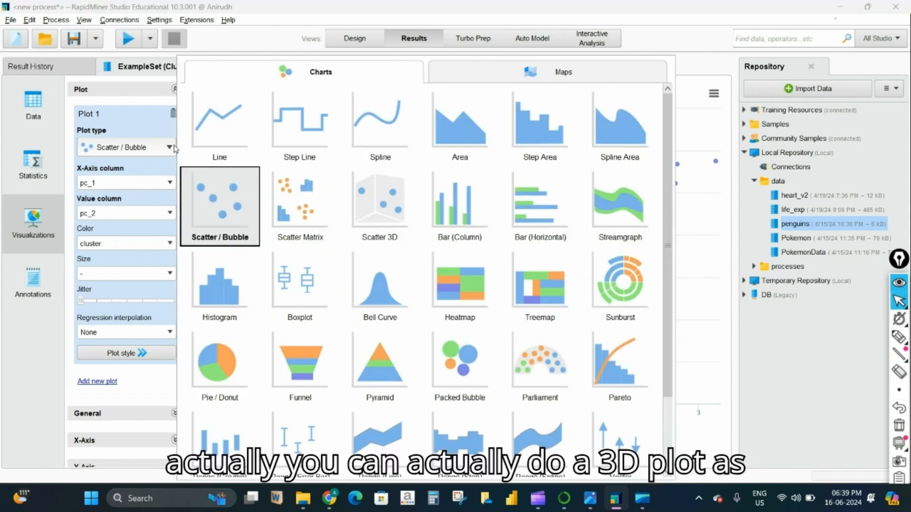
{"action": "left_click", "coordinate": [369, 219]}
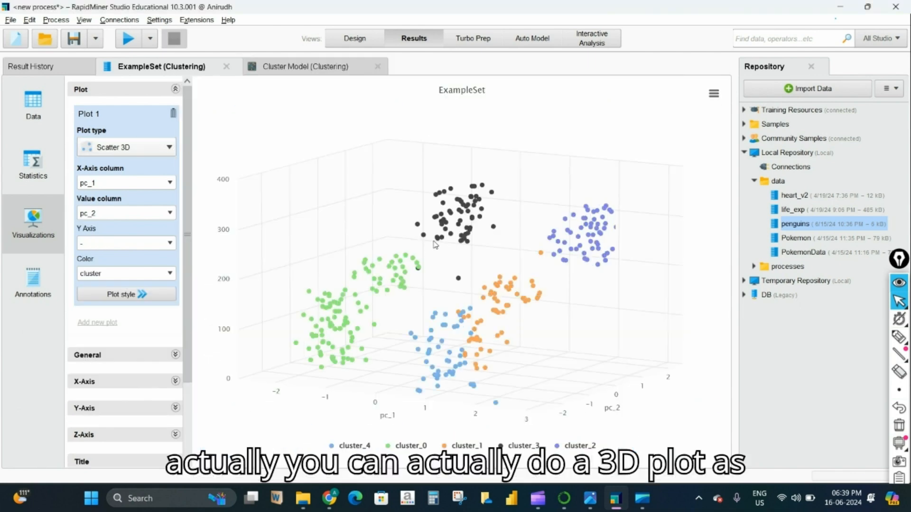
{"action": "left_click_drag", "start_coordinate": [510, 252], "coordinate": [502, 266]}
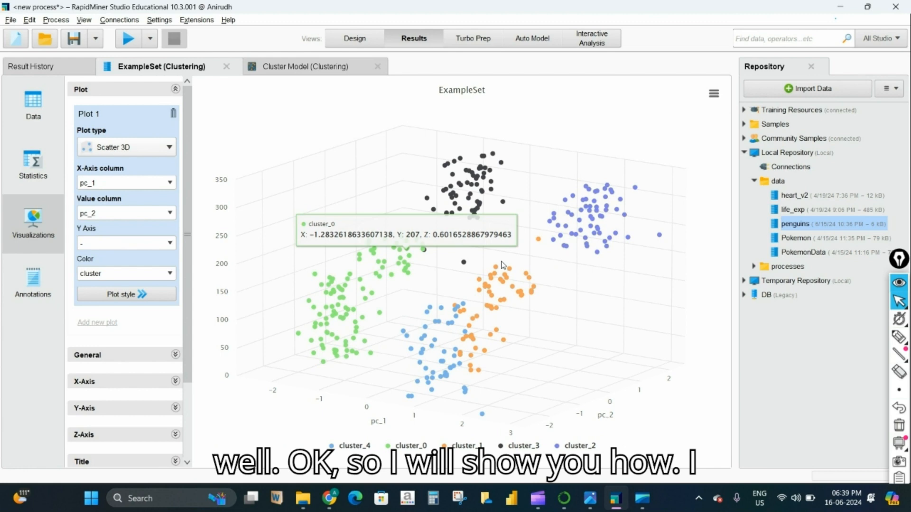
{"action": "left_click", "coordinate": [331, 500]}
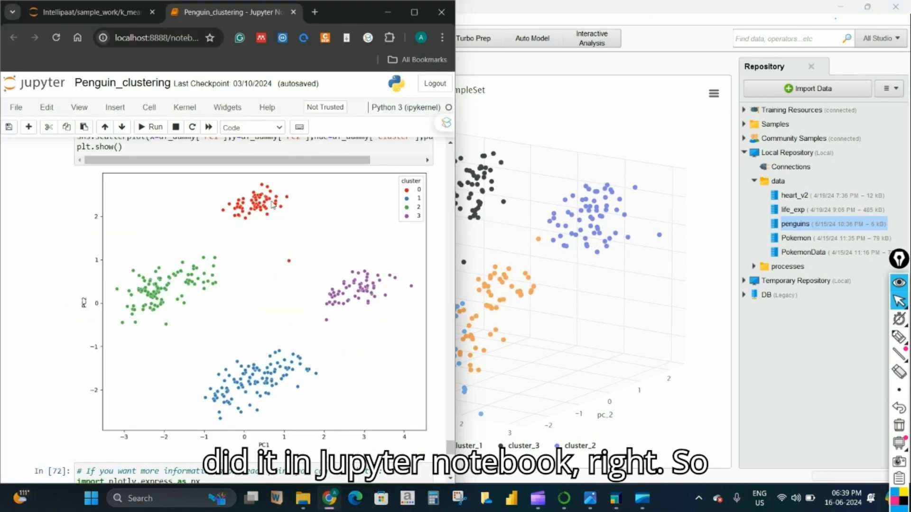
{"action": "left_click", "coordinate": [387, 12]}
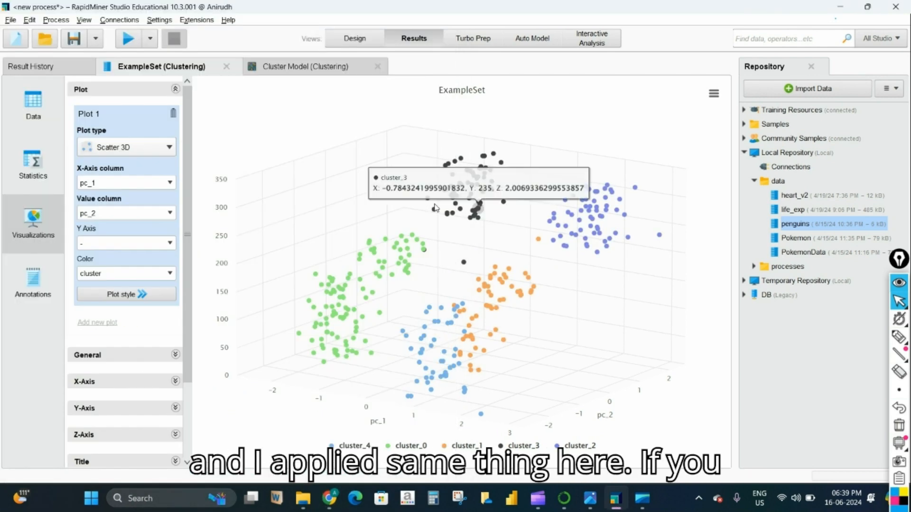
{"action": "left_click", "coordinate": [160, 149]}
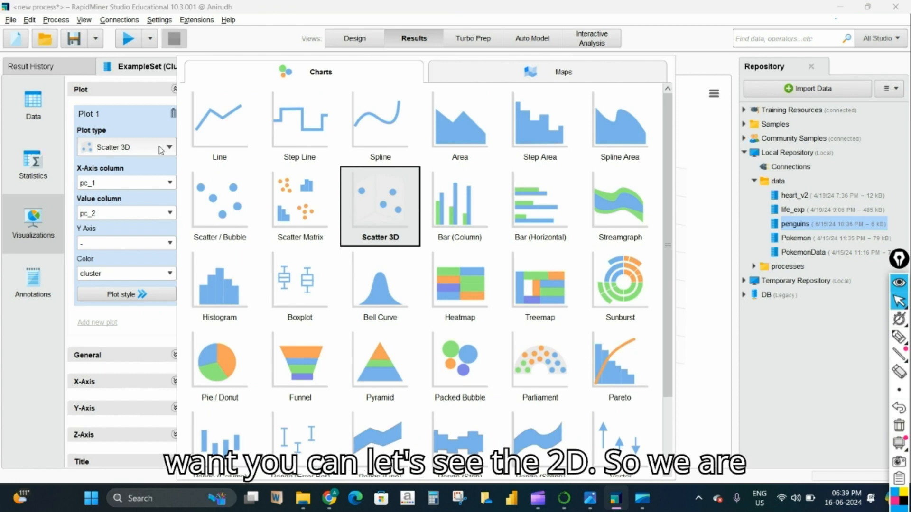
{"action": "left_click", "coordinate": [227, 216]}
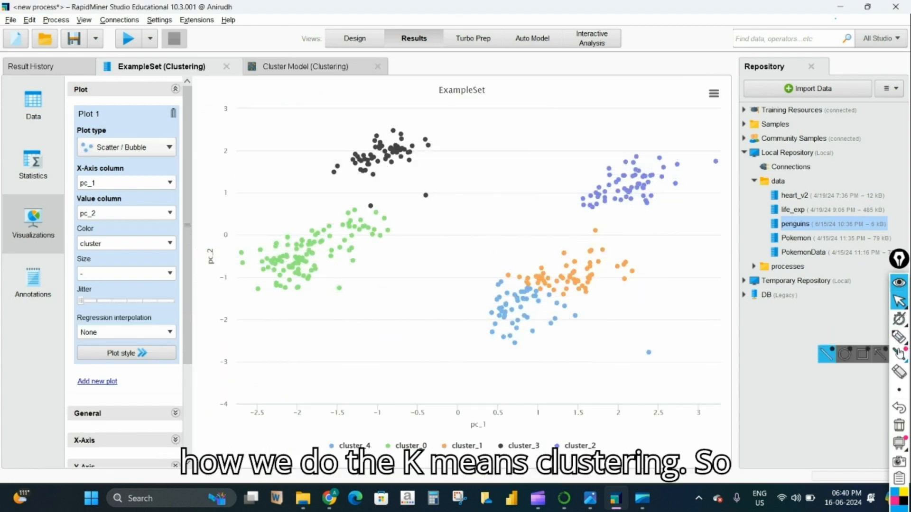
{"action": "left_click", "coordinate": [899, 337]}
{"action": "left_click", "coordinate": [857, 342]}
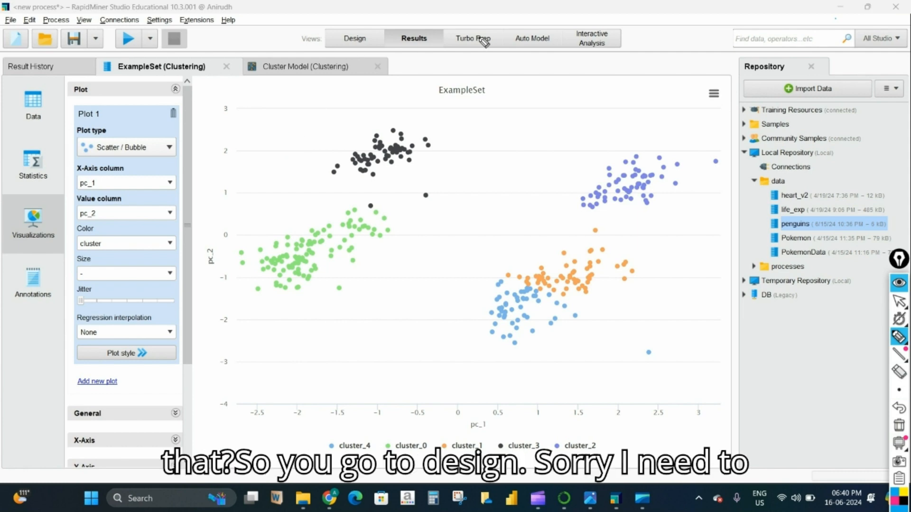
- Change the k-Means k parameter to 4 and rerun the process
{"action": "left_click", "coordinate": [899, 300]}
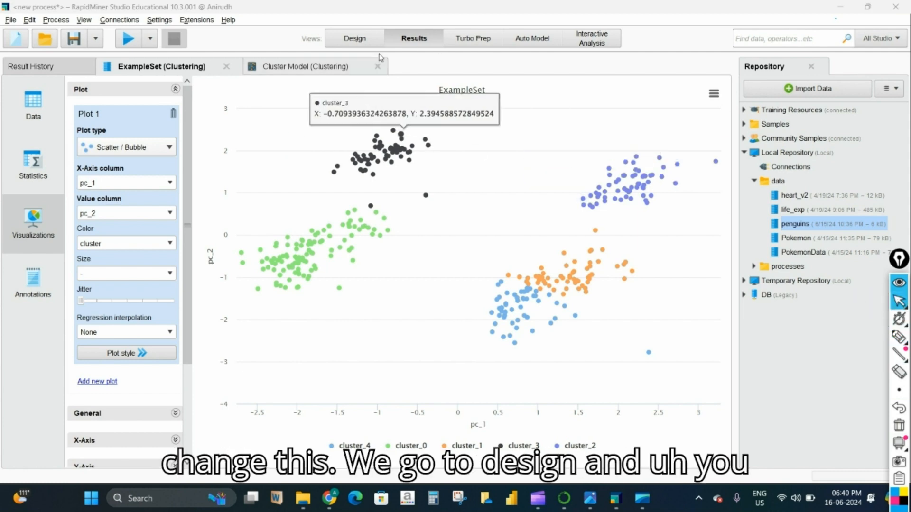
{"action": "left_click", "coordinate": [355, 38]}
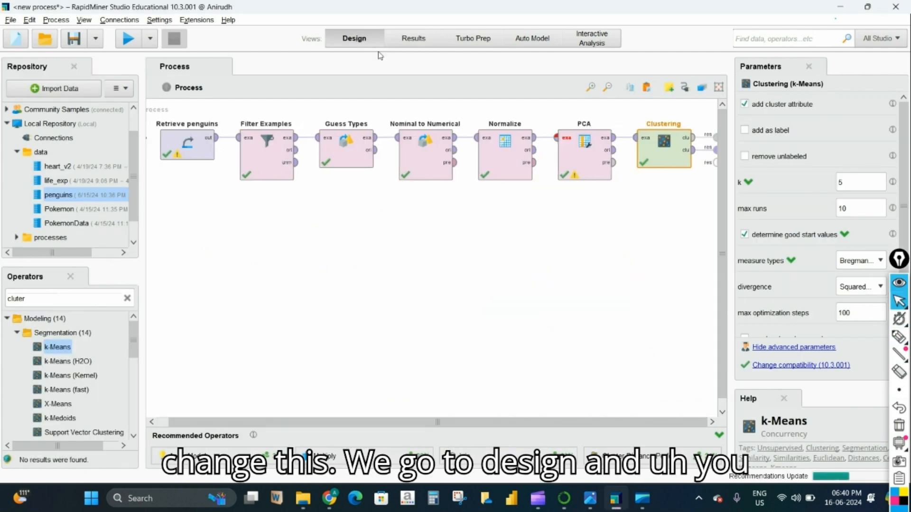
{"action": "double_click", "coordinate": [847, 184]}
{"action": "type", "text": "4"}
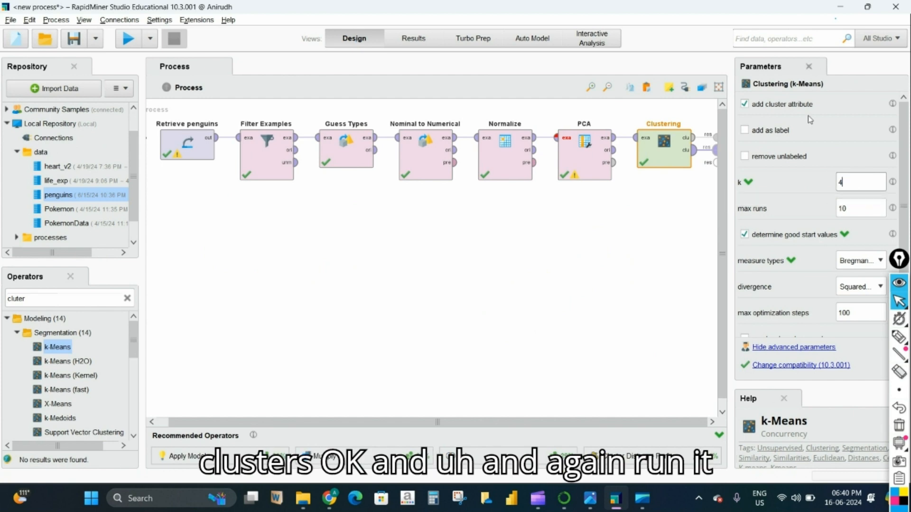
{"action": "left_click", "coordinate": [129, 38]}
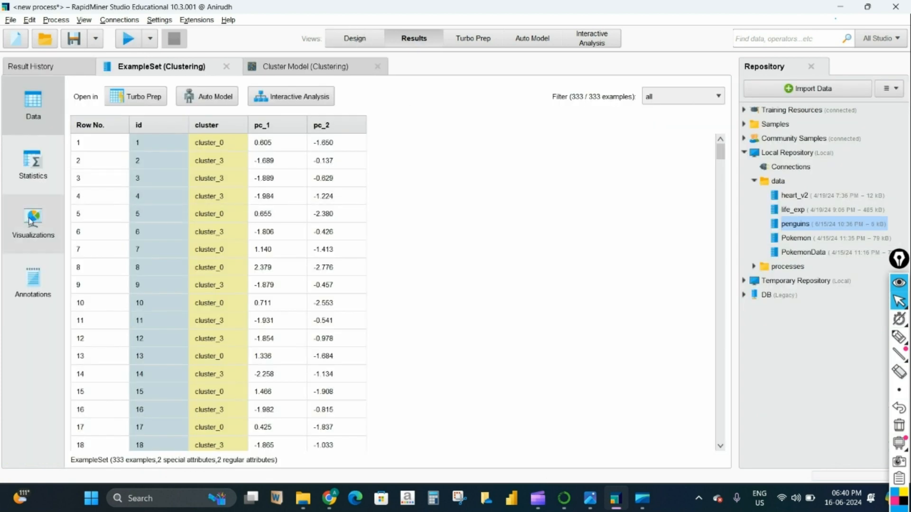
- Plot the four-cluster result and compare it with the Jupyter notebook's cluster plot
{"action": "left_click", "coordinate": [25, 227]}
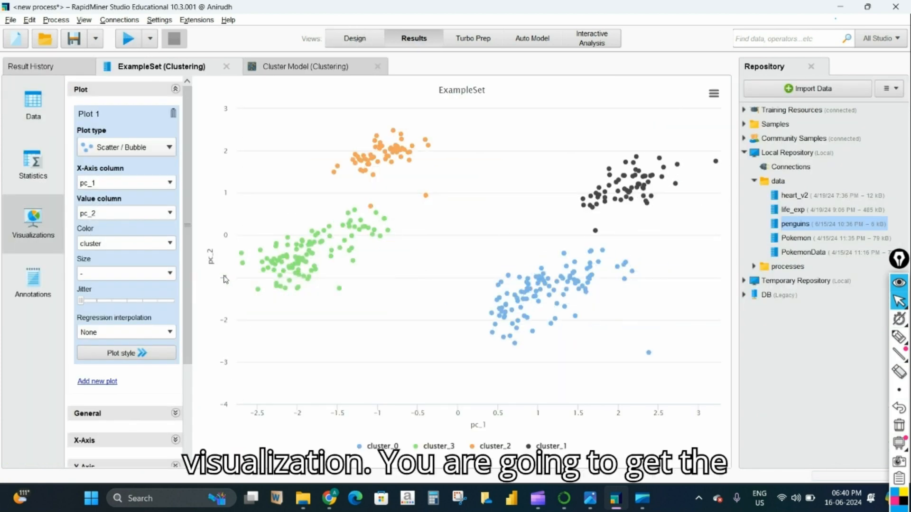
{"action": "left_click", "coordinate": [328, 498]}
{"action": "left_click", "coordinate": [328, 504]}
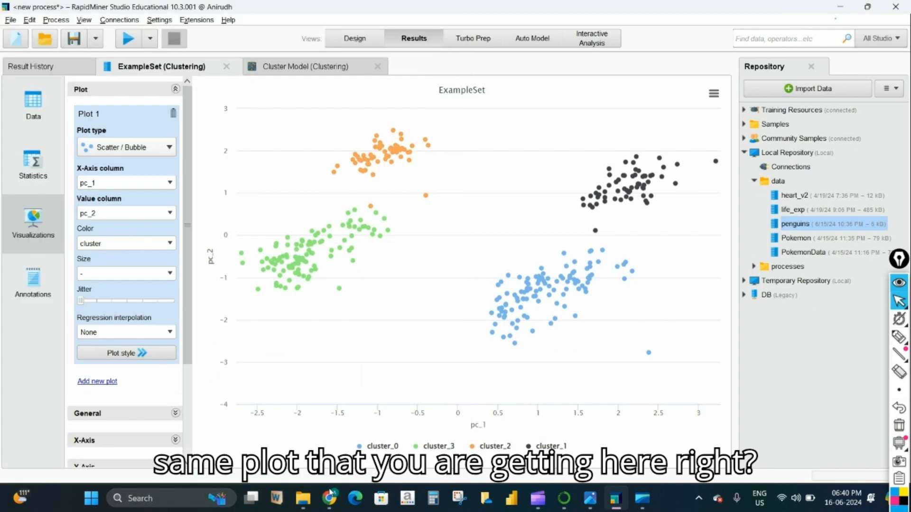
- Switch the chart to Scatter 3D and rotate it to inspect the four clusters
{"action": "left_click", "coordinate": [125, 147]}
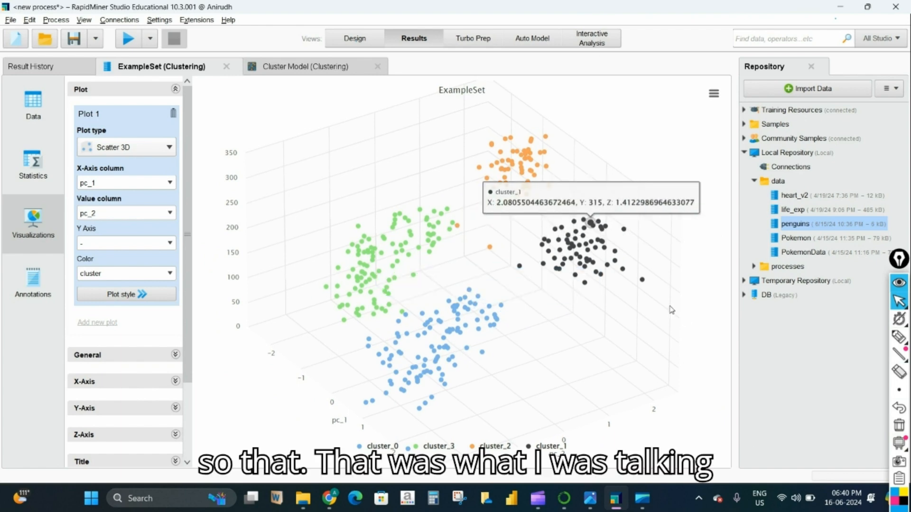
{"action": "mouse_move", "coordinate": [606, 334]}
{"action": "left_mouse_down"}
{"action": "mouse_move", "coordinate": [620, 315]}
{"action": "mouse_move", "coordinate": [588, 338]}
{"action": "left_mouse_up"}
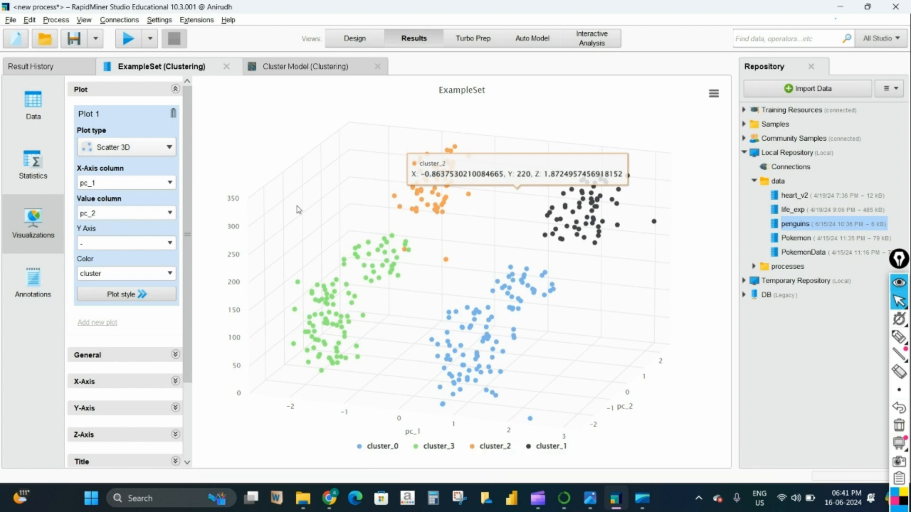
{"action": "left_click_drag", "start_coordinate": [562, 246], "coordinate": [453, 289]}
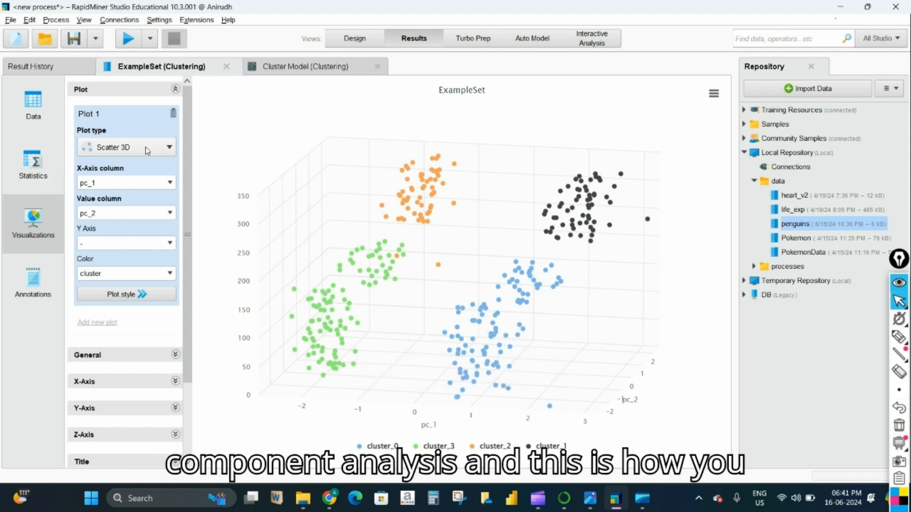
{"action": "left_click", "coordinate": [10, 22]}
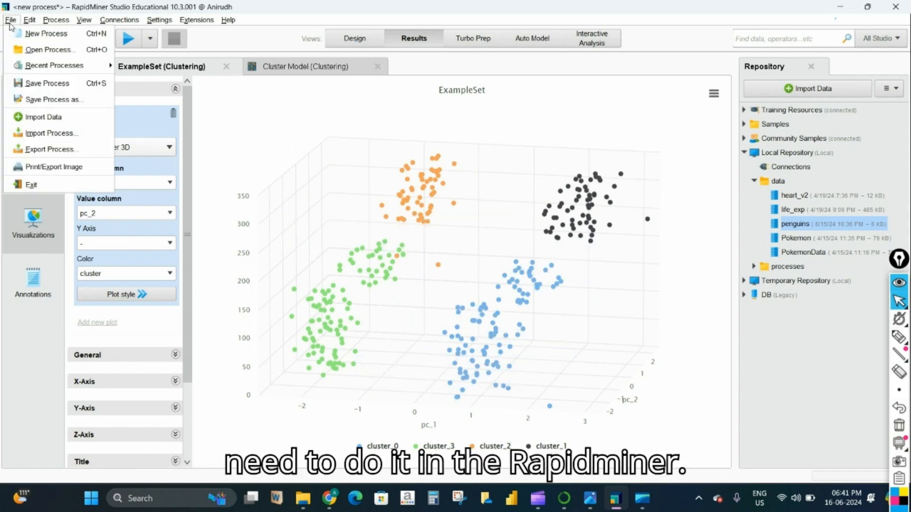
- Save the process under the name penguins_K_means_PCA into Local Repository > processes
{"action": "left_click", "coordinate": [29, 86]}
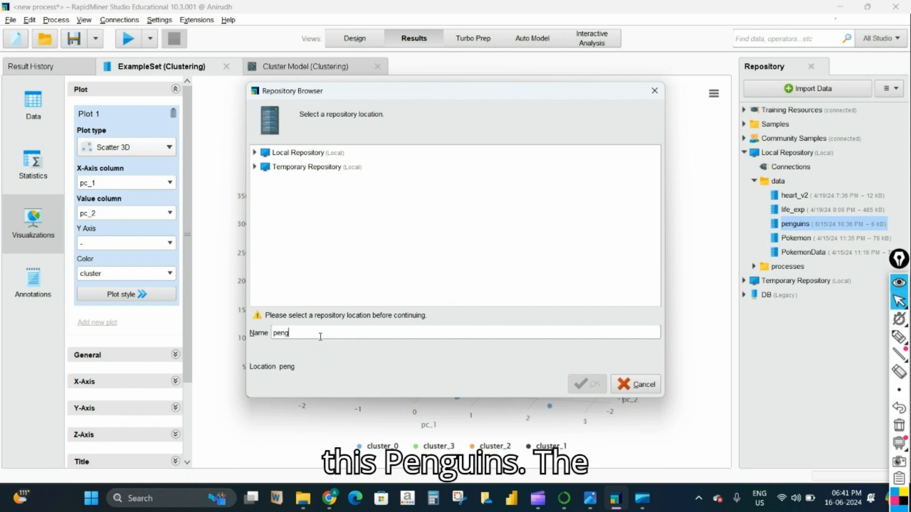
{"action": "type", "text": "_"}
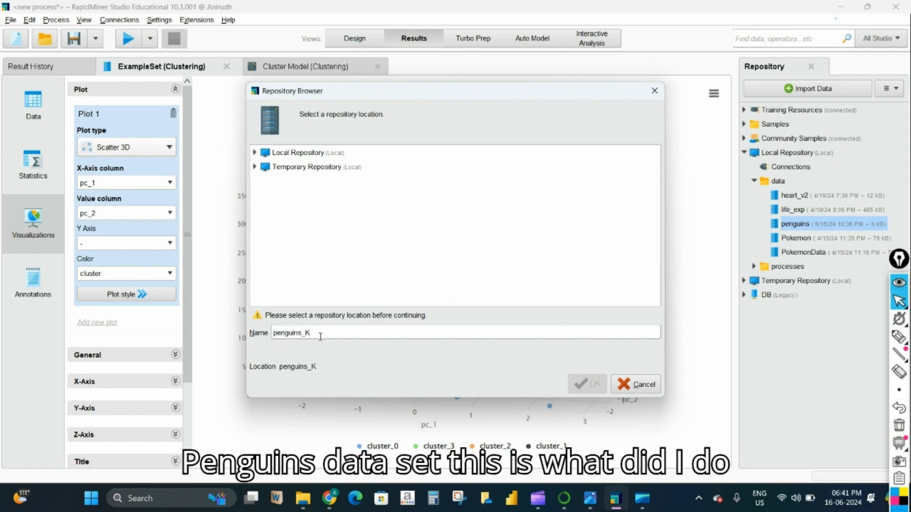
{"action": "type", "text": "K_means_"}
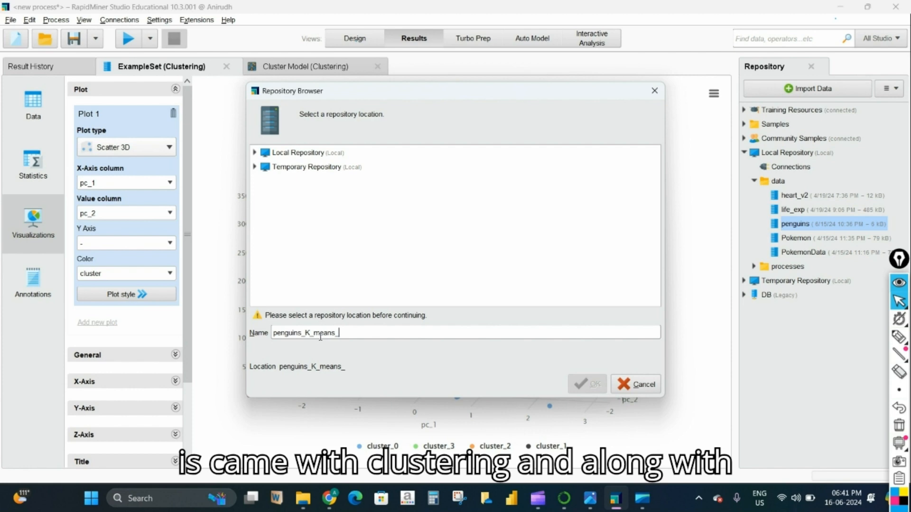
{"action": "type", "text": "PCA"}
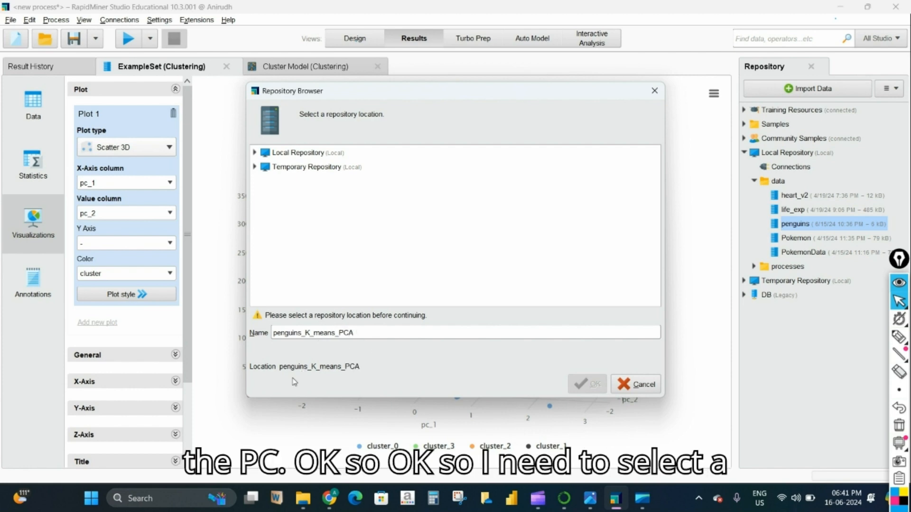
{"action": "left_click", "coordinate": [254, 152]}
{"action": "left_click", "coordinate": [279, 197]}
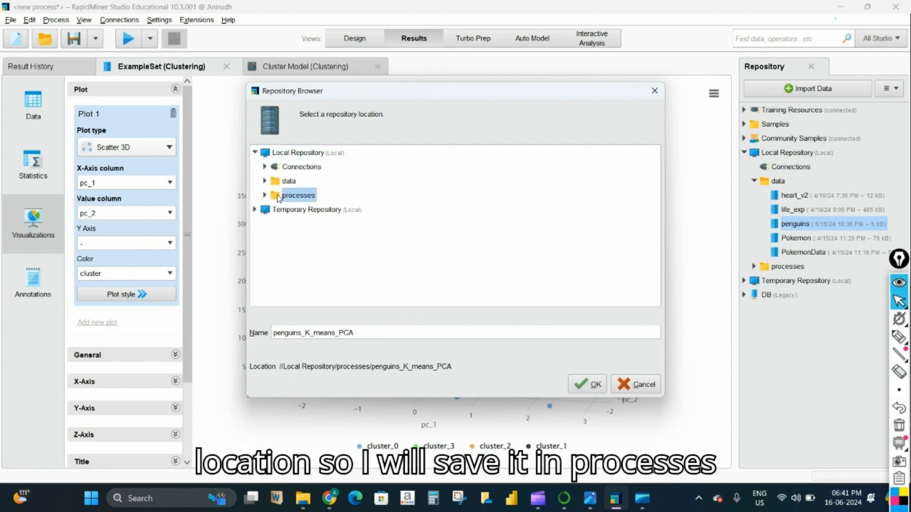
{"action": "left_click", "coordinate": [589, 387]}
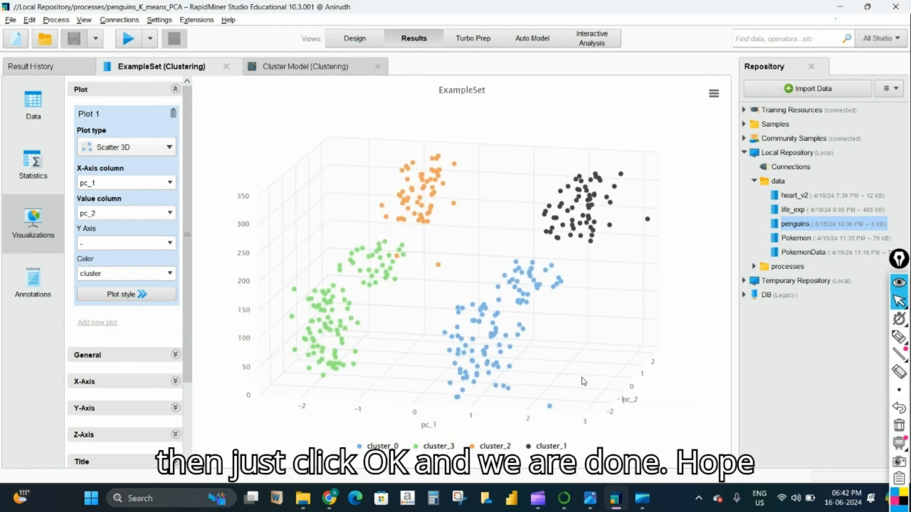